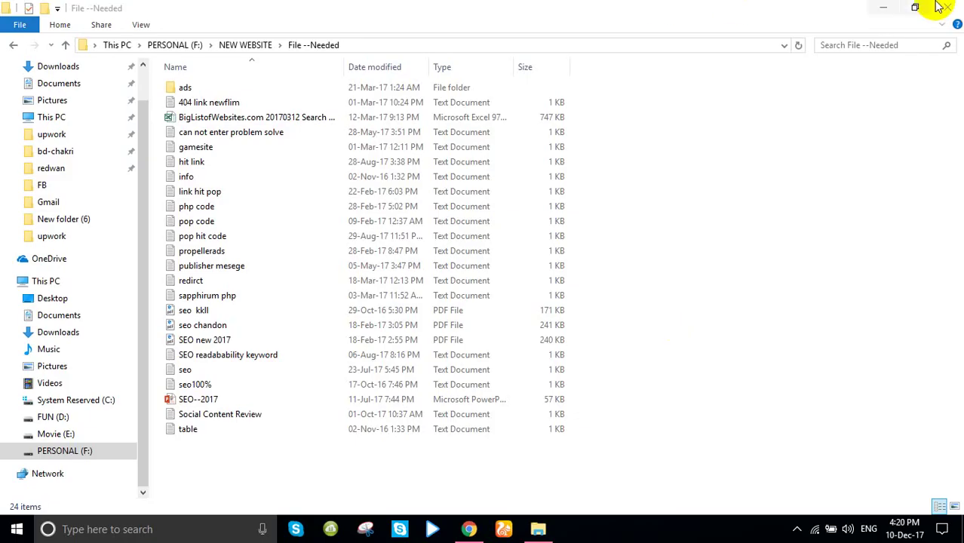
Step: Minimize the File --Needed folder window so the desktop is showing
left_click(884, 7)
left_click_drag(436, 198, 554, 405)
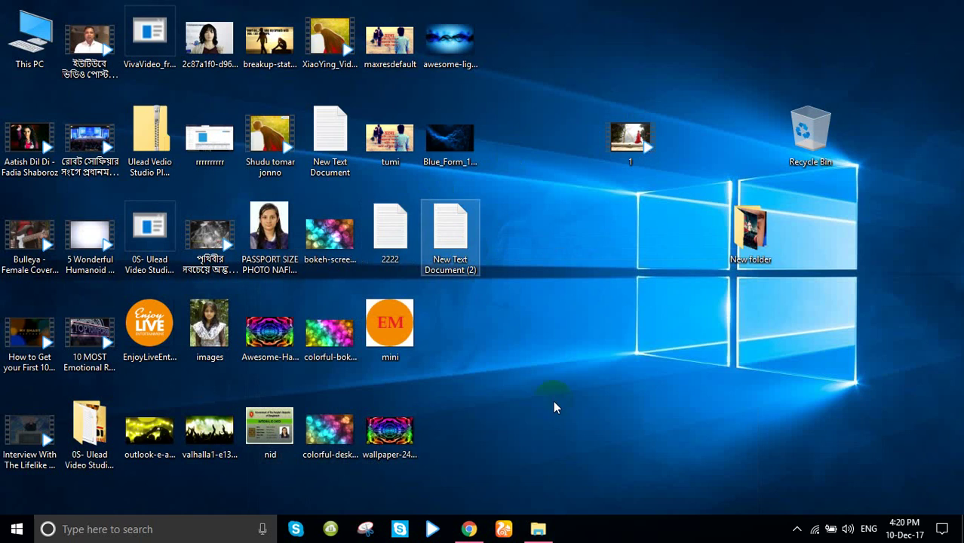
left_click(513, 502)
Step: Bring up Chrome and read through the social engineering warning for mocmovies.net
left_click(468, 529)
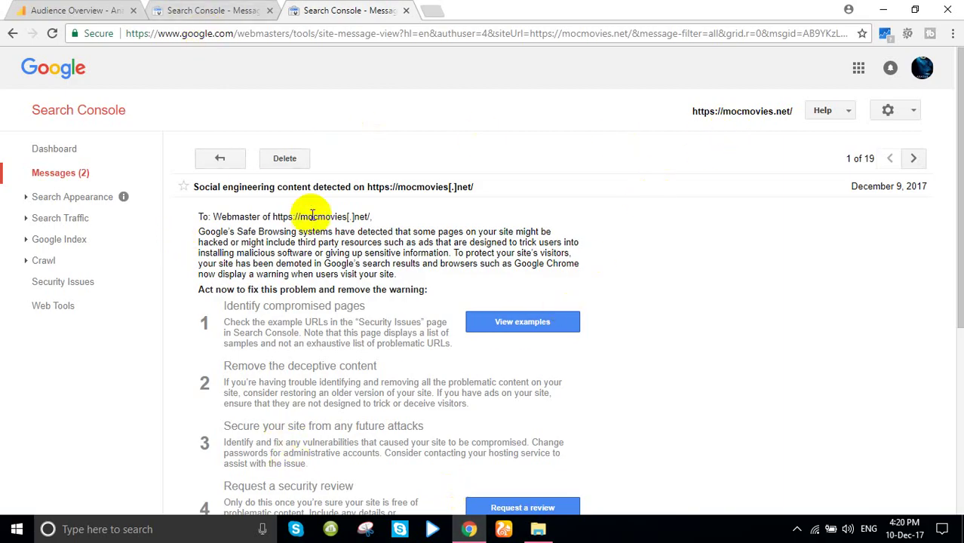
scroll(317, 211, "down", 5)
scroll(296, 329, "up", 3)
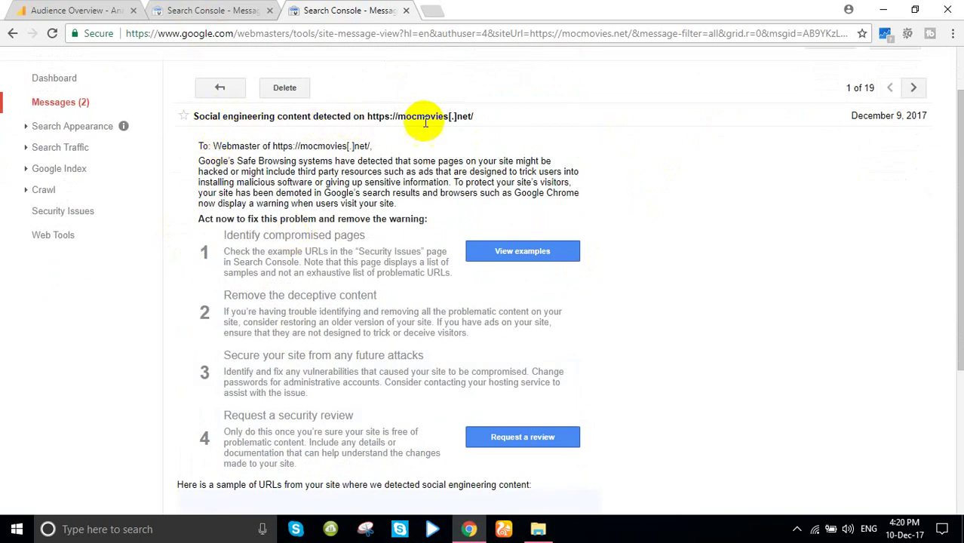
scroll(280, 263, "down", 4)
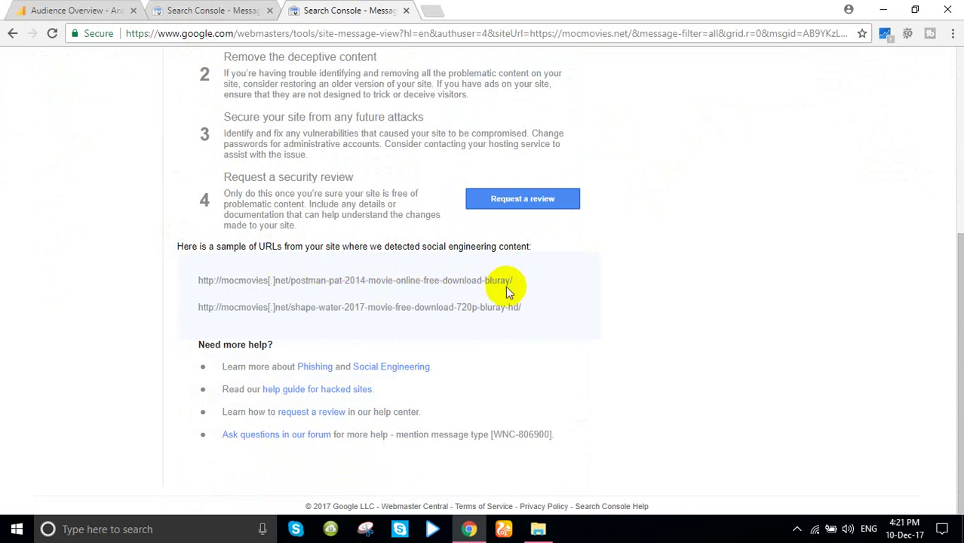
Step: Select the first sample URL, then request a security review for the site
left_click_drag(512, 280, 198, 281)
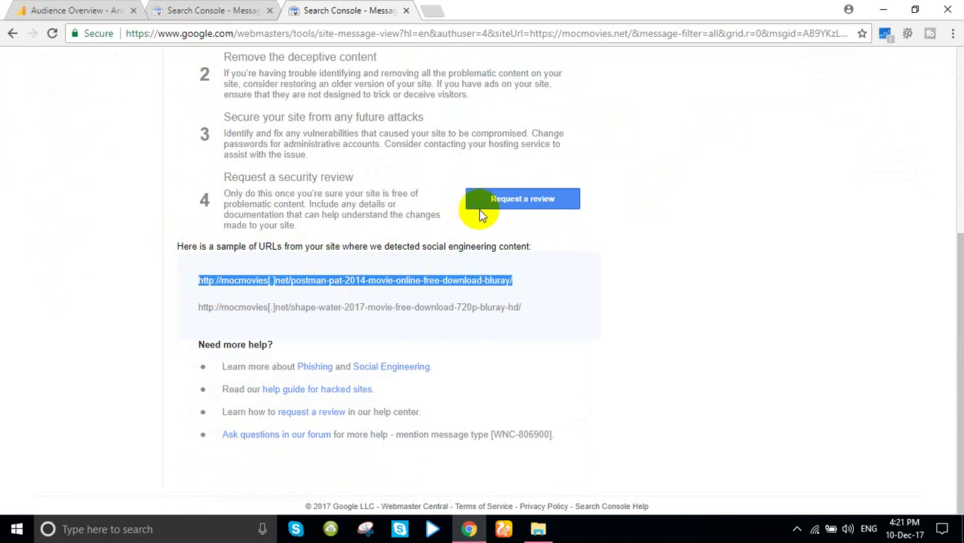
left_click(228, 10)
left_click(333, 11)
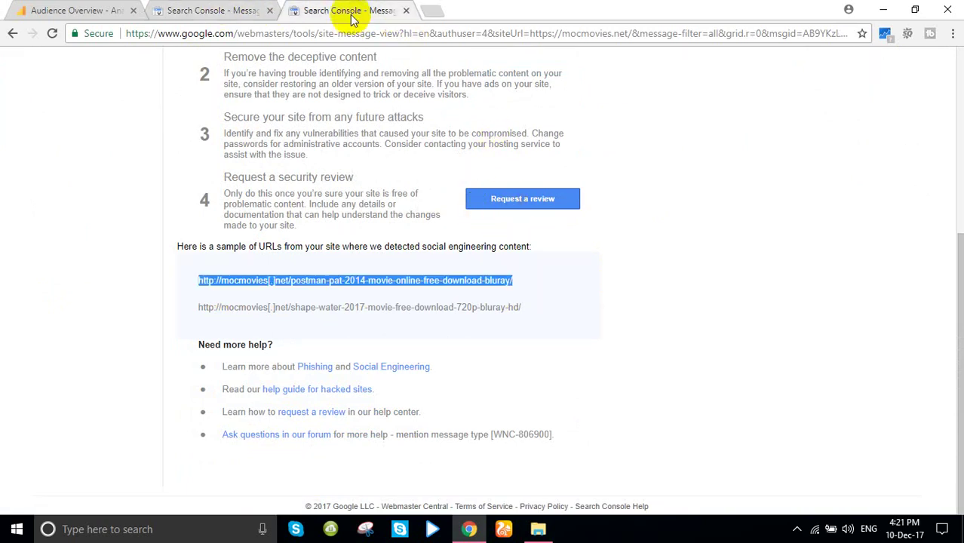
left_click(516, 209)
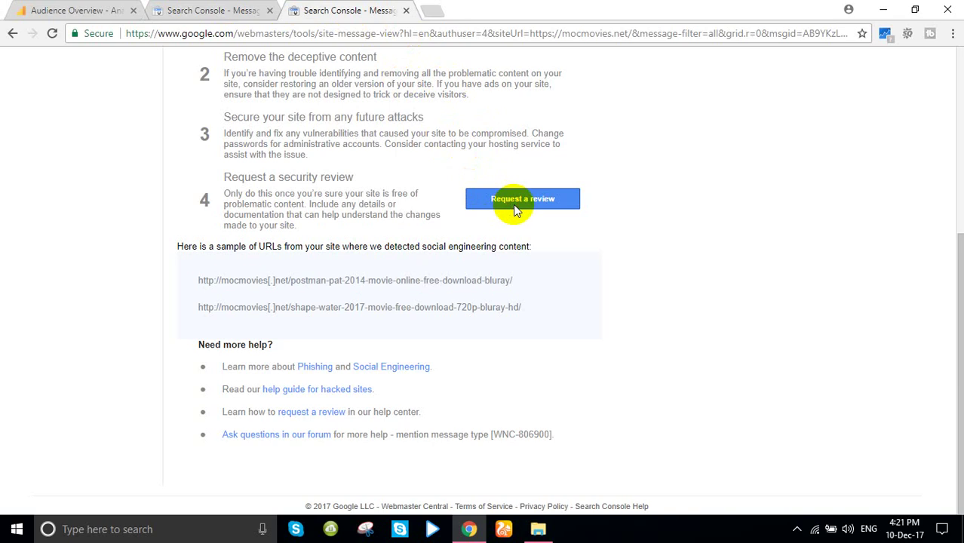
left_click(513, 204)
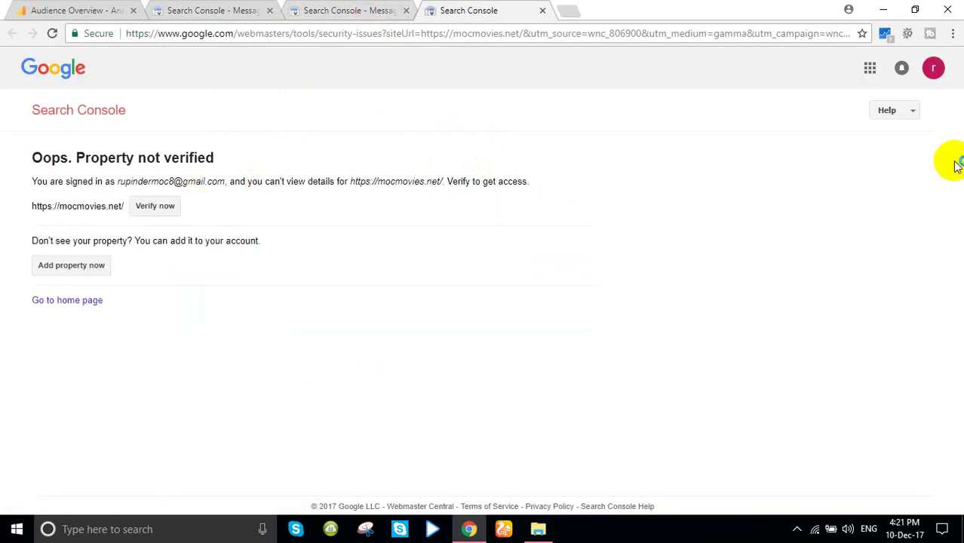
Step: Pick the mocmovies.net owner's account from the avatar's account list
left_click(933, 68)
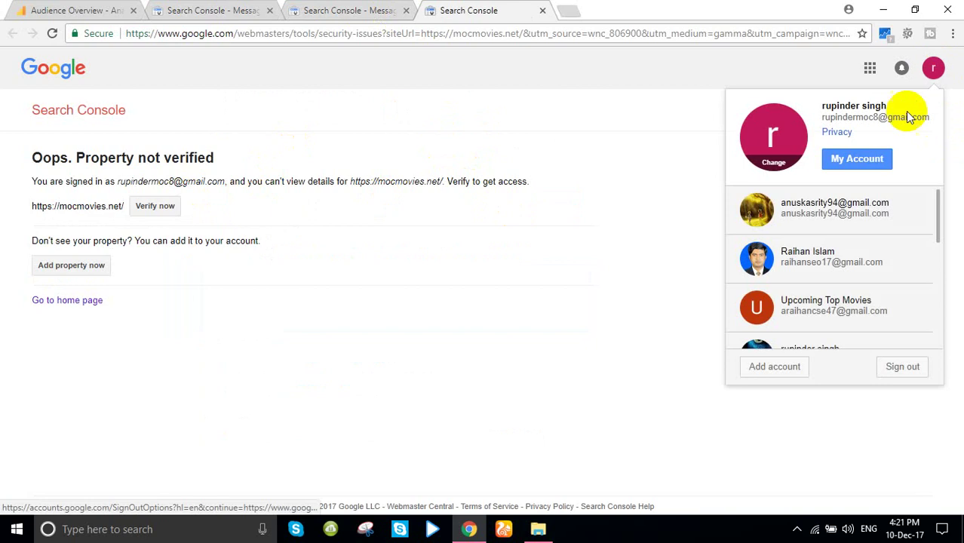
scroll(820, 317, "down", 2)
left_click(822, 293)
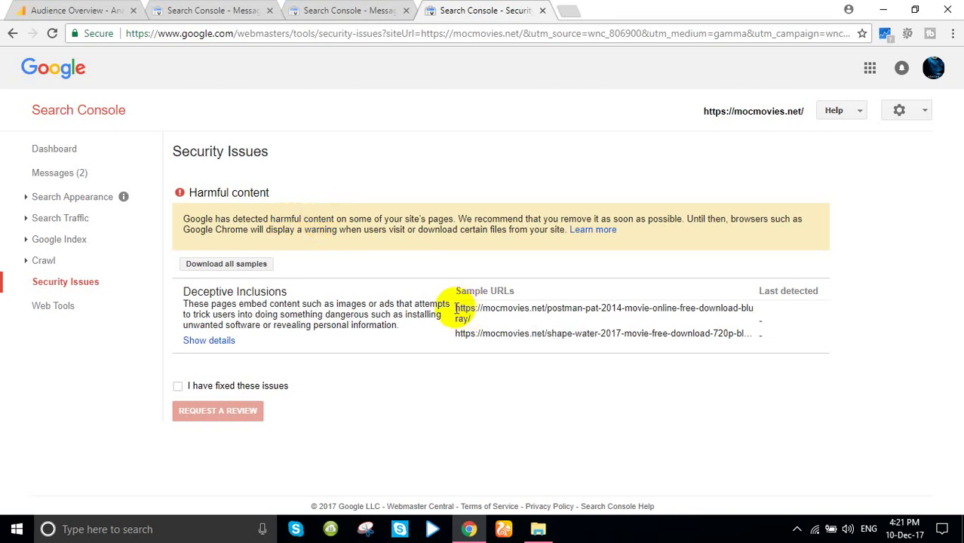
Step: Open the first flagged Postman Pat sample URL in a new tab, then close its warning
left_click_drag(456, 309, 473, 320)
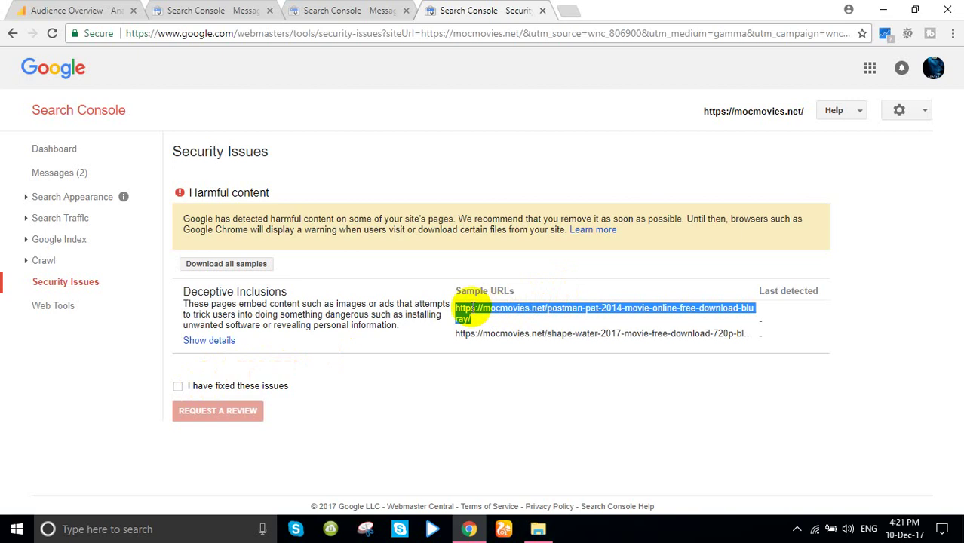
right_click(474, 309)
left_click(522, 334)
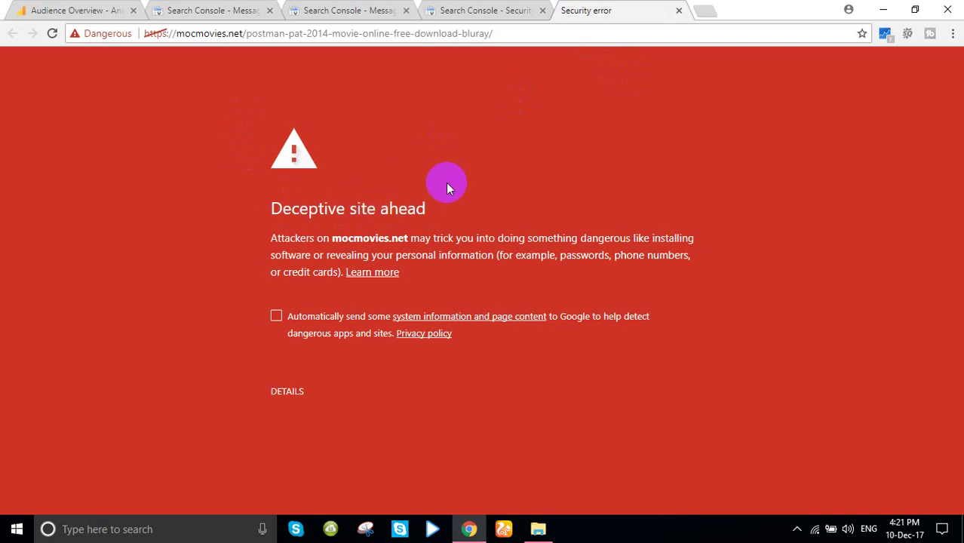
left_click(75, 7)
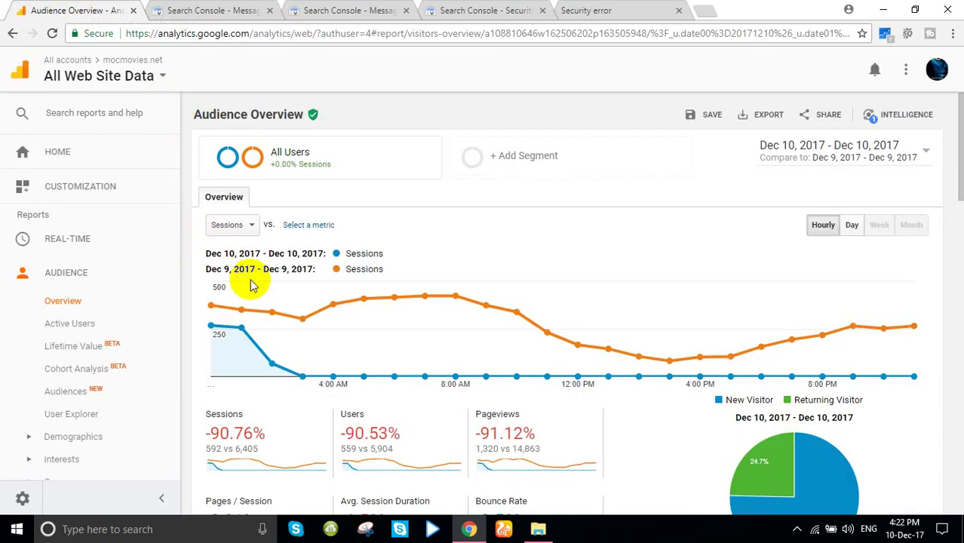
mouse_move(213, 319)
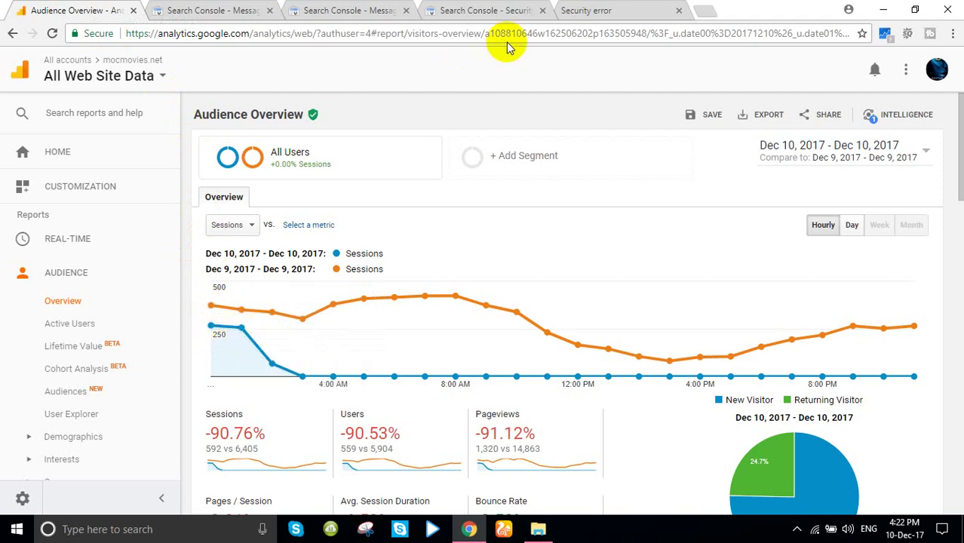
left_click(585, 9)
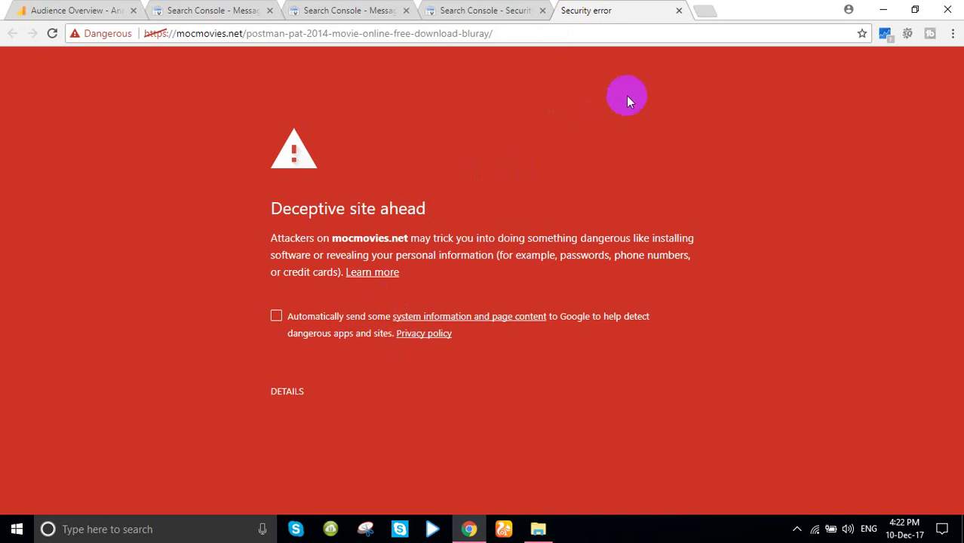
left_click(680, 11)
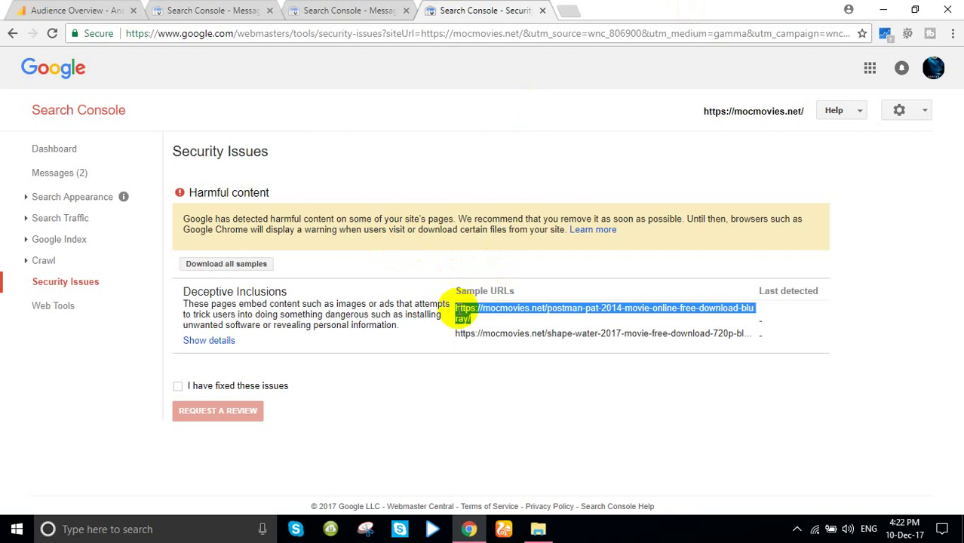
Step: Reopen the Postman Pat sample URL and expand the phishing warning's details
right_click(463, 315)
left_click(498, 345)
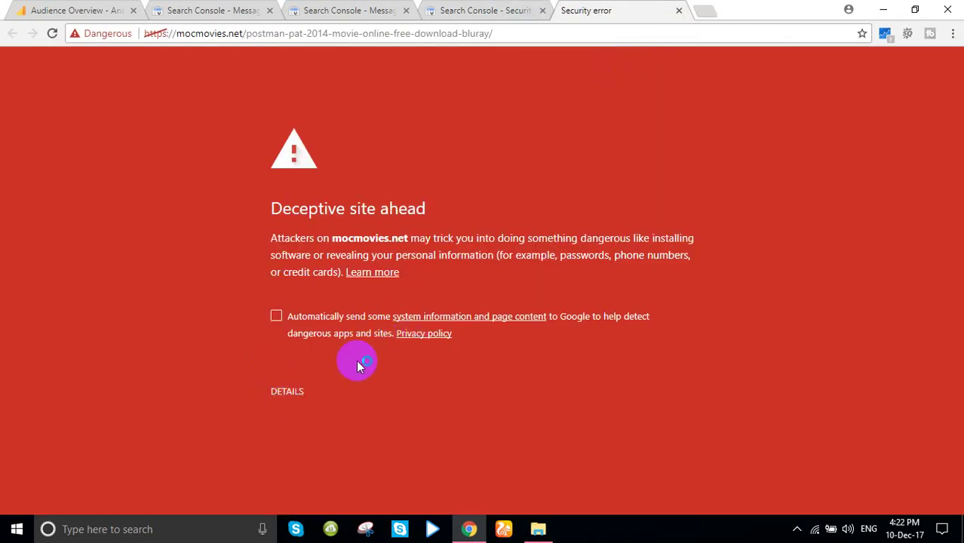
left_click(293, 398)
scroll(307, 473, "down", 1)
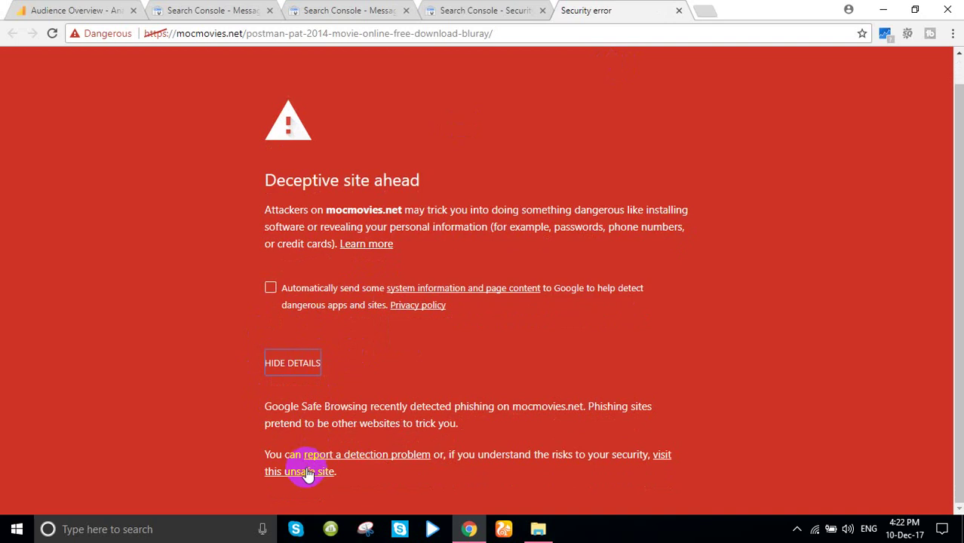
Step: Proceed past the warning to the Postman Pat post, look it over, and open Edit Post
left_click(298, 473)
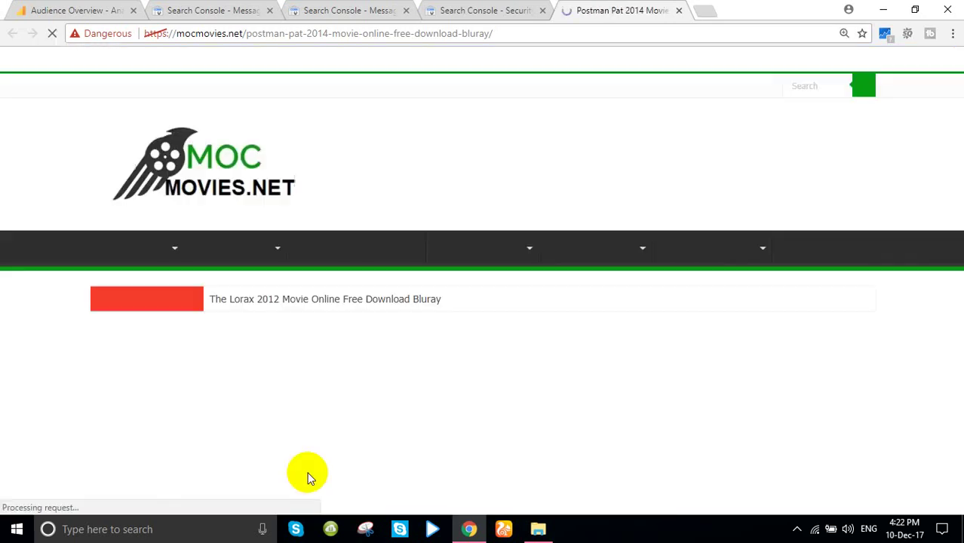
scroll(262, 350, "down", 1)
scroll(275, 205, "down", 4)
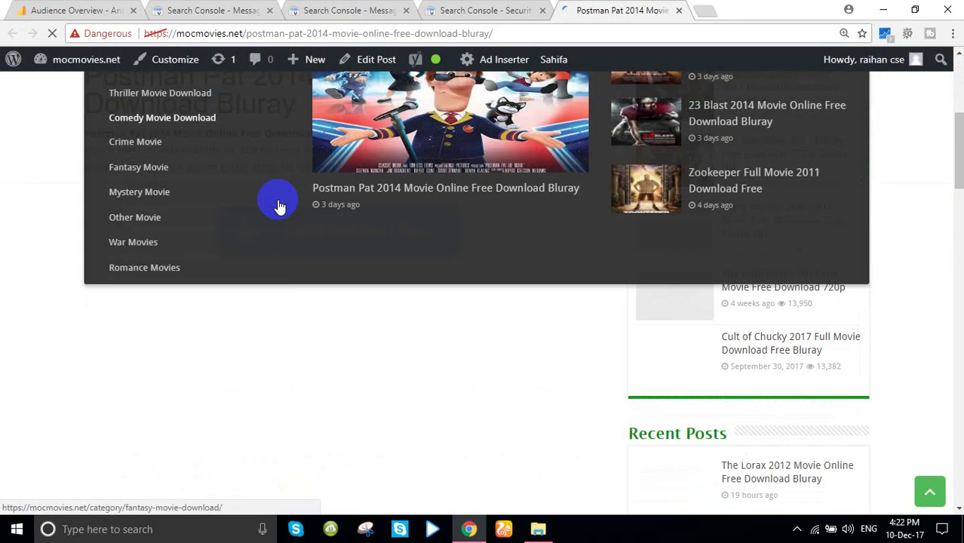
scroll(290, 329, "up", 4)
scroll(304, 321, "down", 2)
scroll(304, 321, "down", 4)
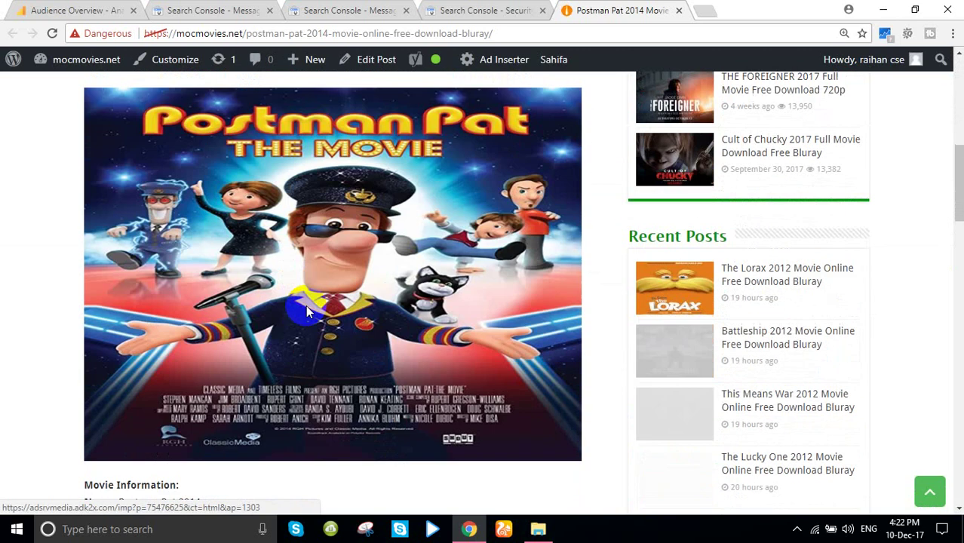
scroll(312, 291, "up", 6)
scroll(445, 221, "up", 3)
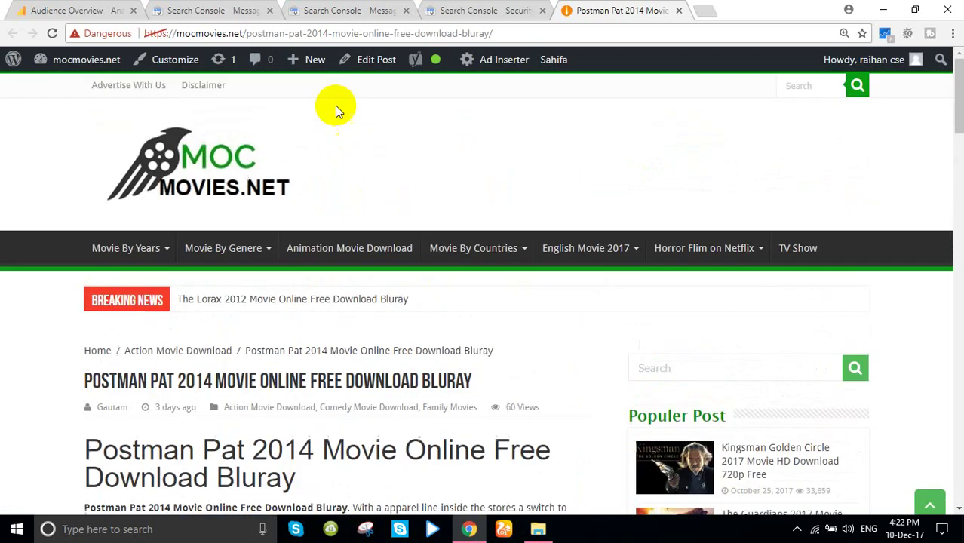
left_click(371, 64)
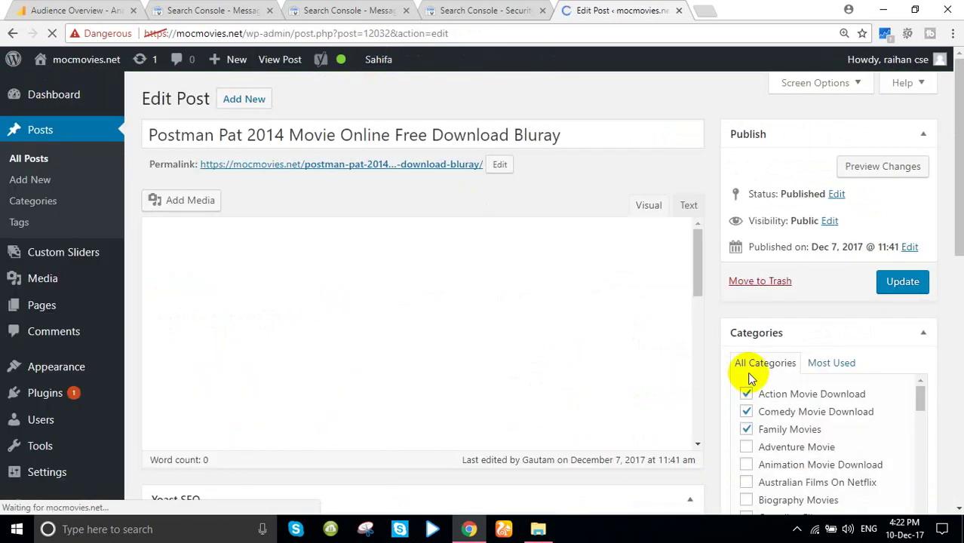
Step: Trash the Postman Pat 2014 Movie post and go back to the Security Issues report
left_click(764, 283)
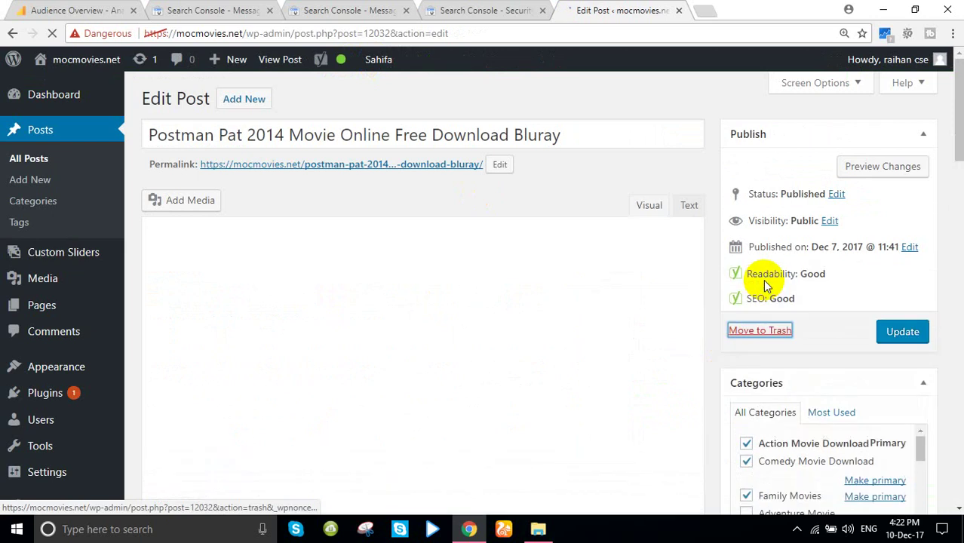
left_click(760, 328)
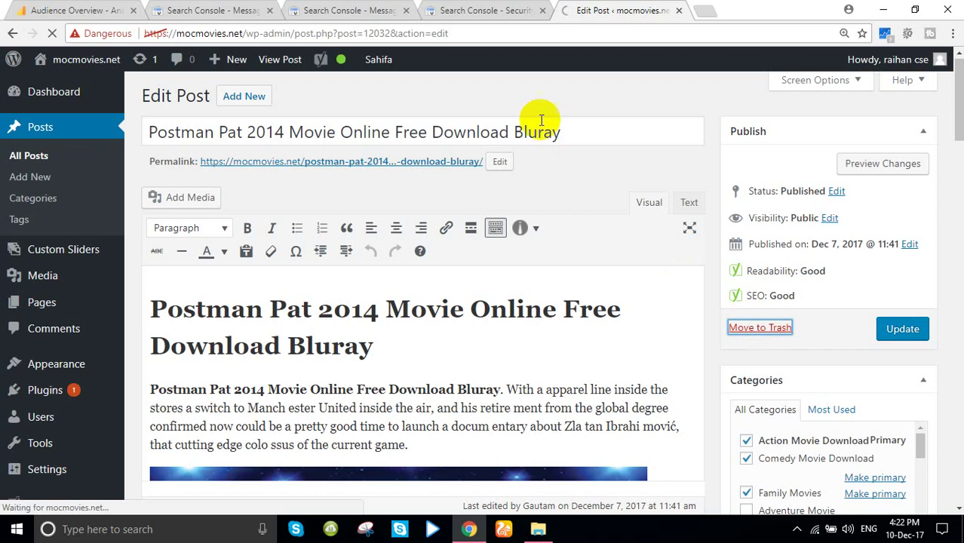
left_click(482, 11)
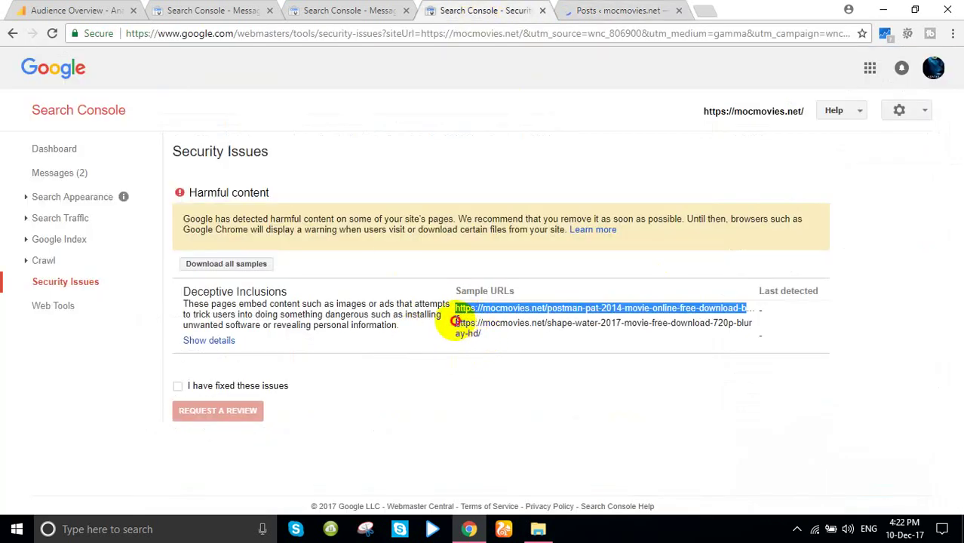
Step: Open the second sample URL, the Shape of Water post, past the phishing warning
left_click_drag(455, 322, 479, 332)
right_click(481, 329)
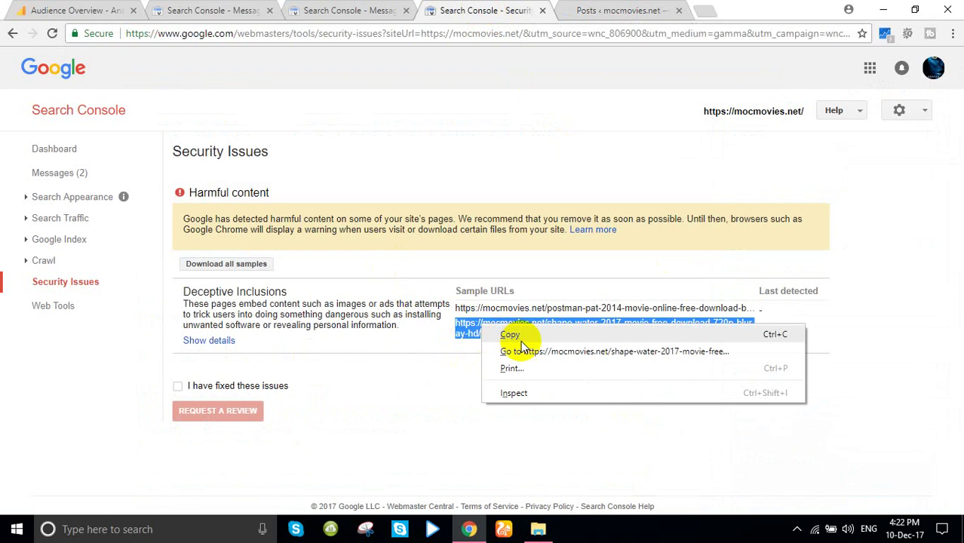
left_click(528, 351)
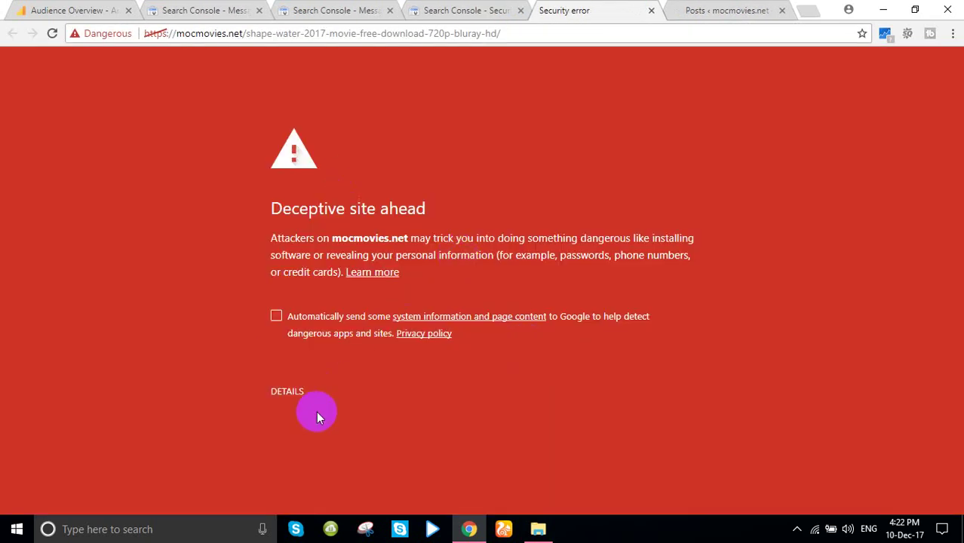
left_click(292, 393)
scroll(319, 431, "down", 1)
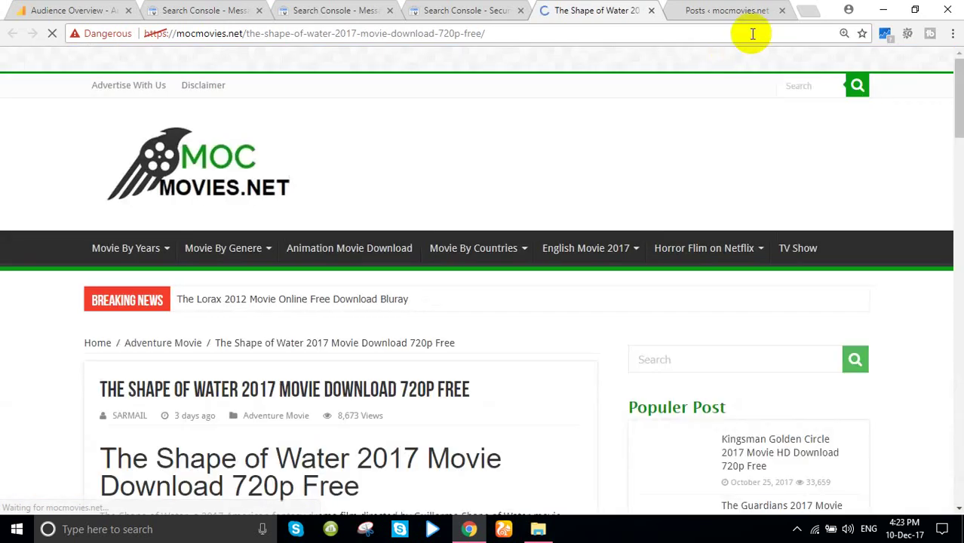
left_click(727, 11)
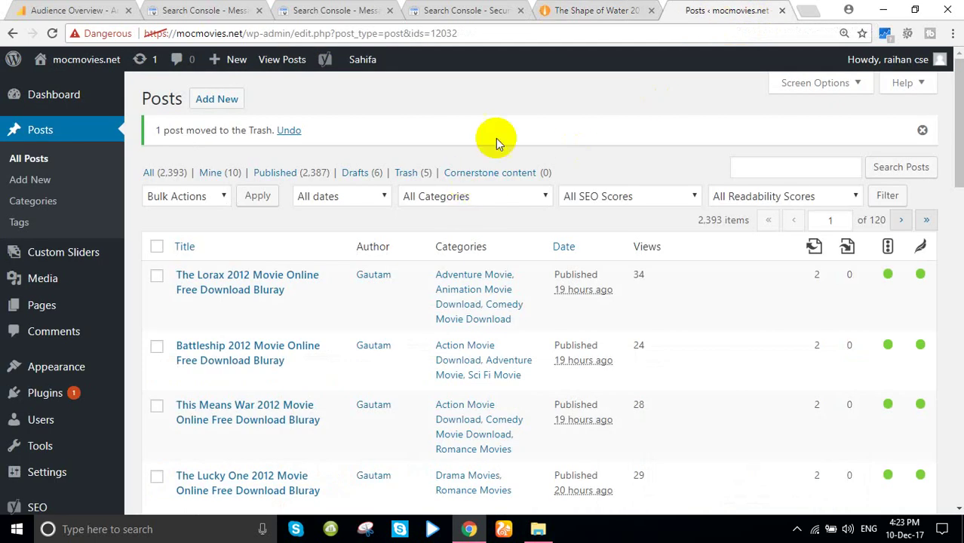
left_click(589, 10)
Step: Open the Shape of Water 2017 post in the WordPress editor
scroll(329, 265, "down", 3)
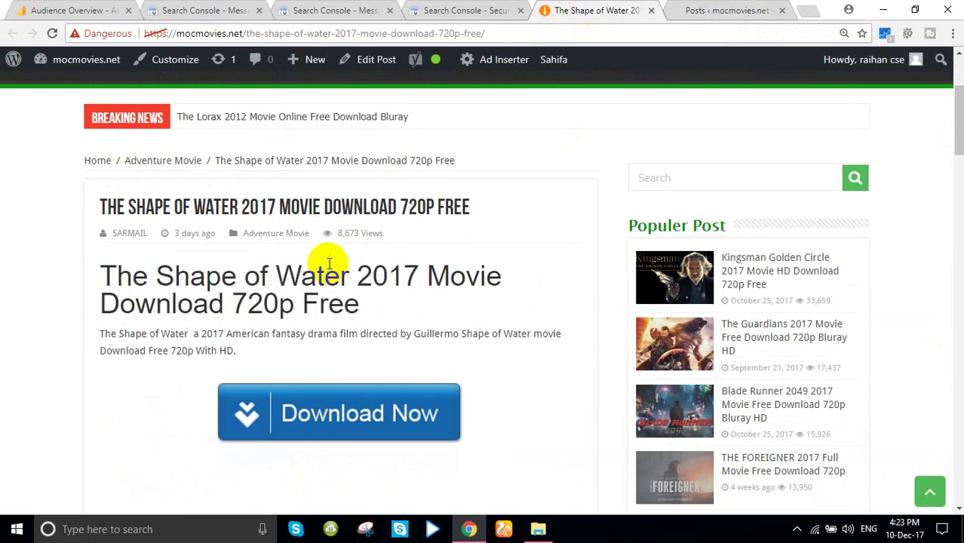
scroll(327, 255, "up", 3)
left_click(372, 62)
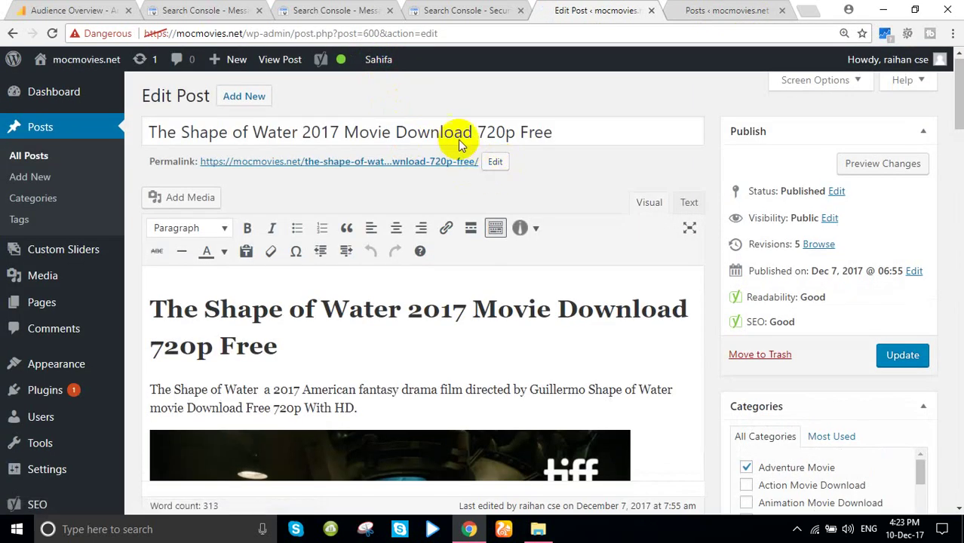
left_click(484, 7)
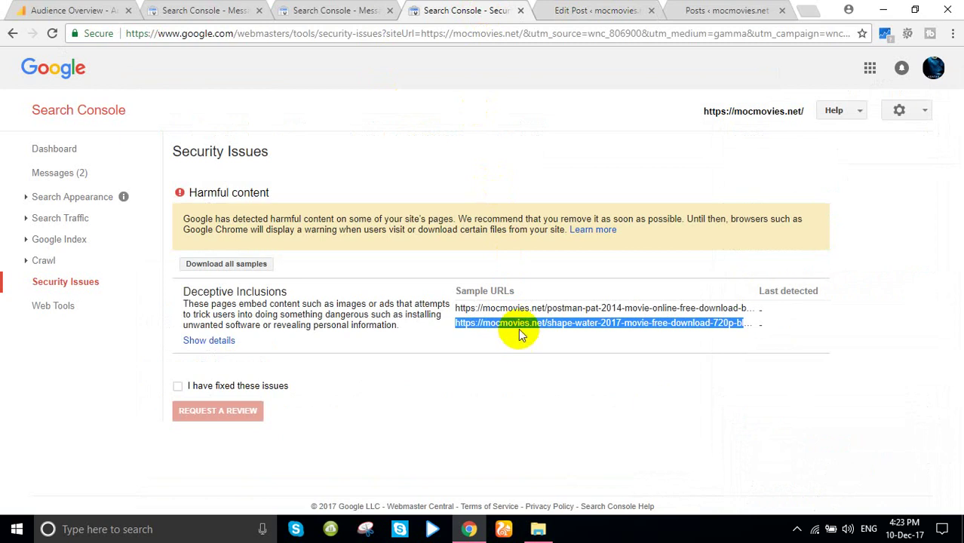
left_click(592, 10)
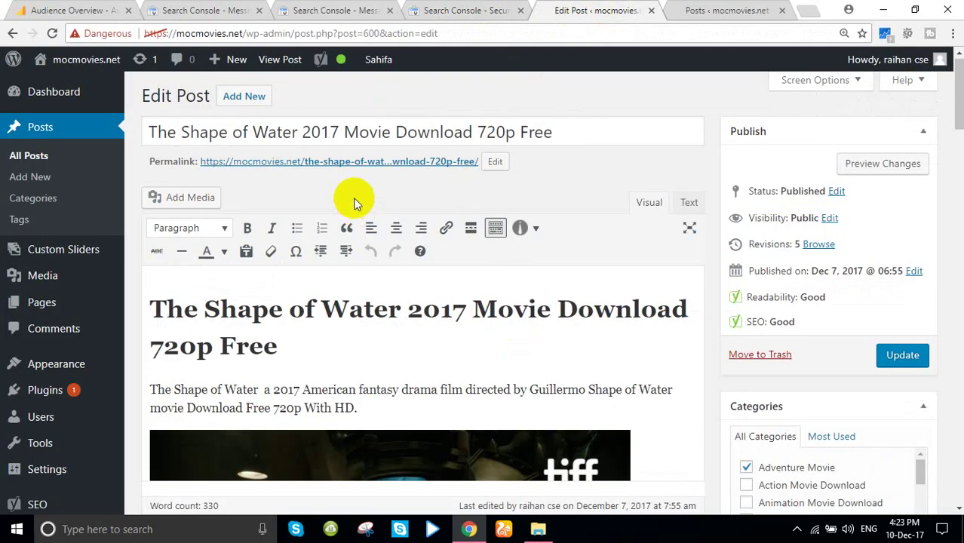
Step: Scroll through the post content, checking where the Ferdinand link points
scroll(354, 202, "down", 2)
scroll(351, 197, "down", 4)
scroll(350, 198, "up", 1)
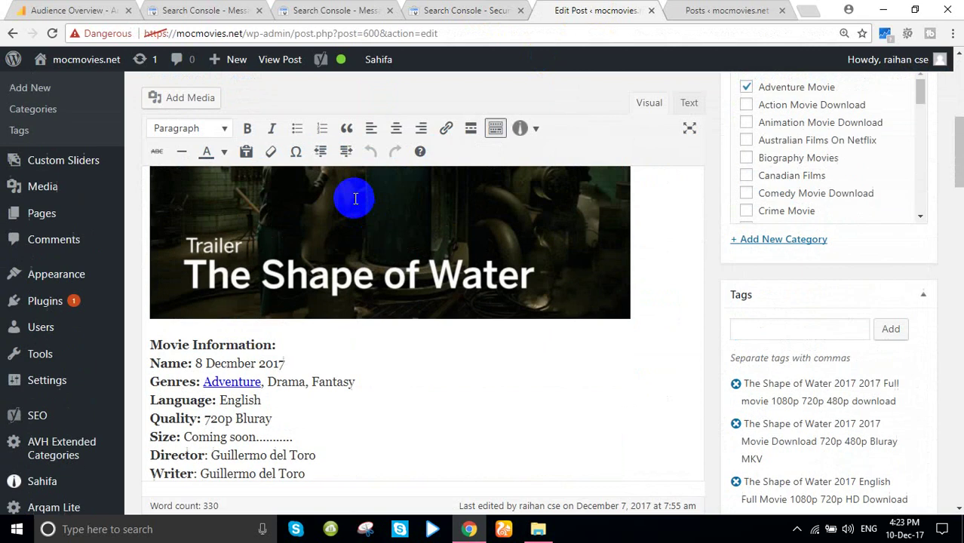
scroll(355, 197, "up", 3)
scroll(353, 198, "down", 3)
scroll(362, 204, "down", 1)
scroll(368, 227, "down", 3)
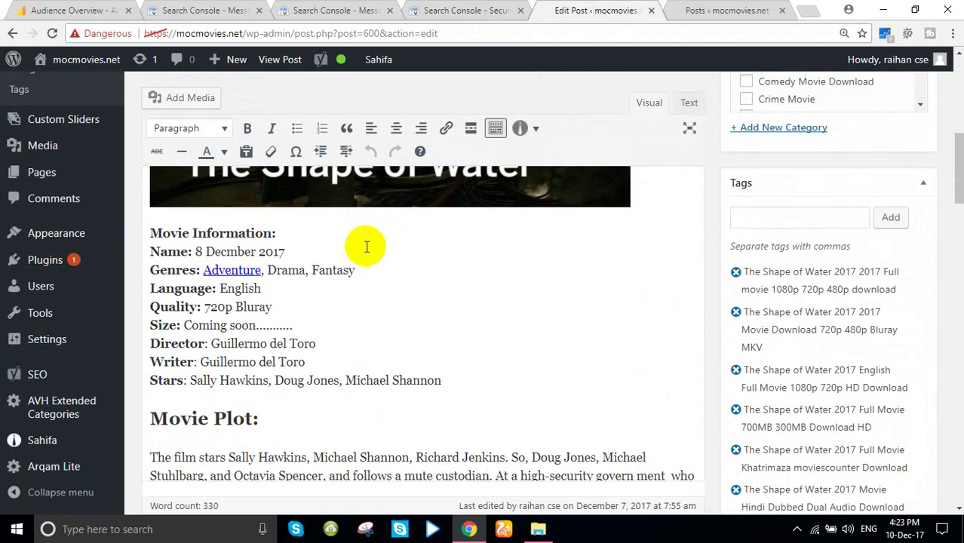
scroll(365, 240, "down", 2)
scroll(365, 239, "down", 2)
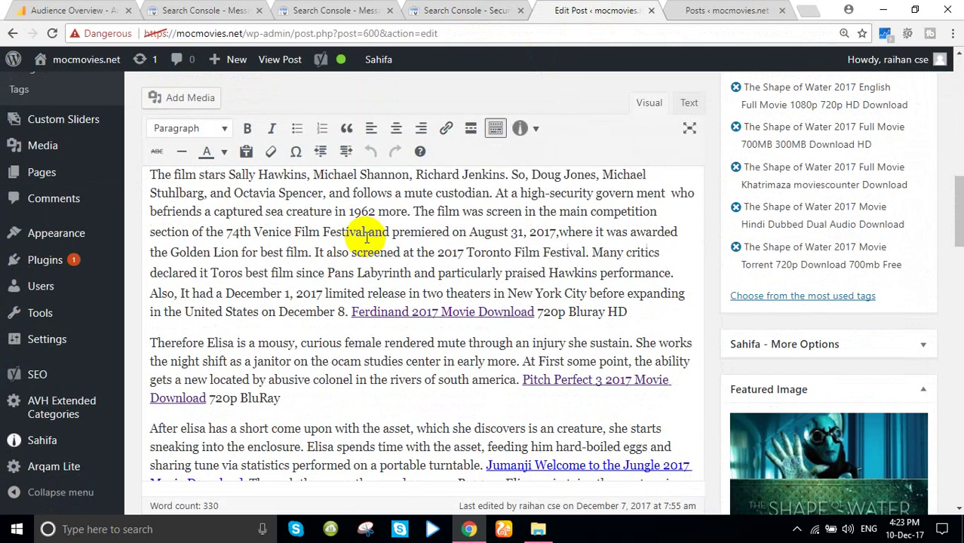
left_click(419, 307)
scroll(490, 323, "down", 2)
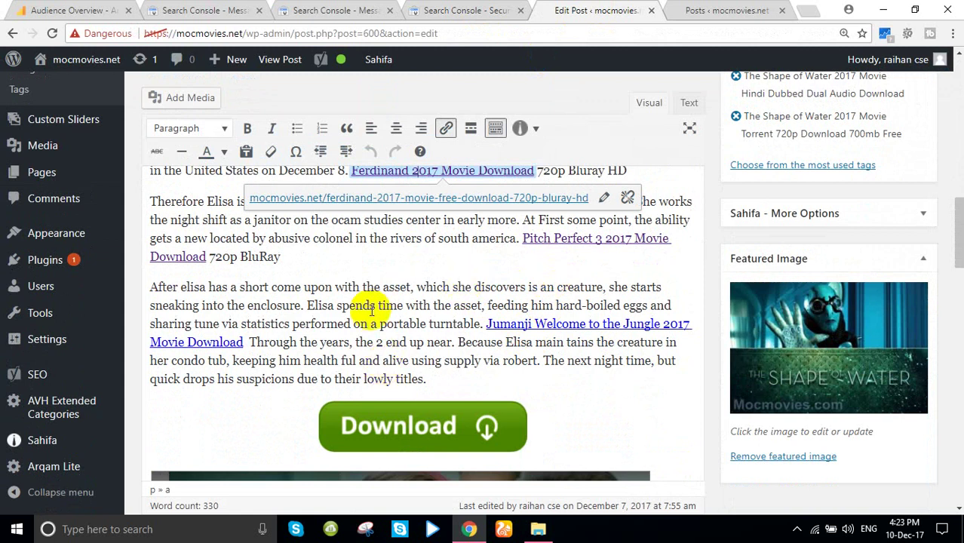
scroll(370, 309, "down", 2)
scroll(371, 311, "down", 3)
scroll(370, 309, "down", 2)
scroll(370, 310, "up", 5)
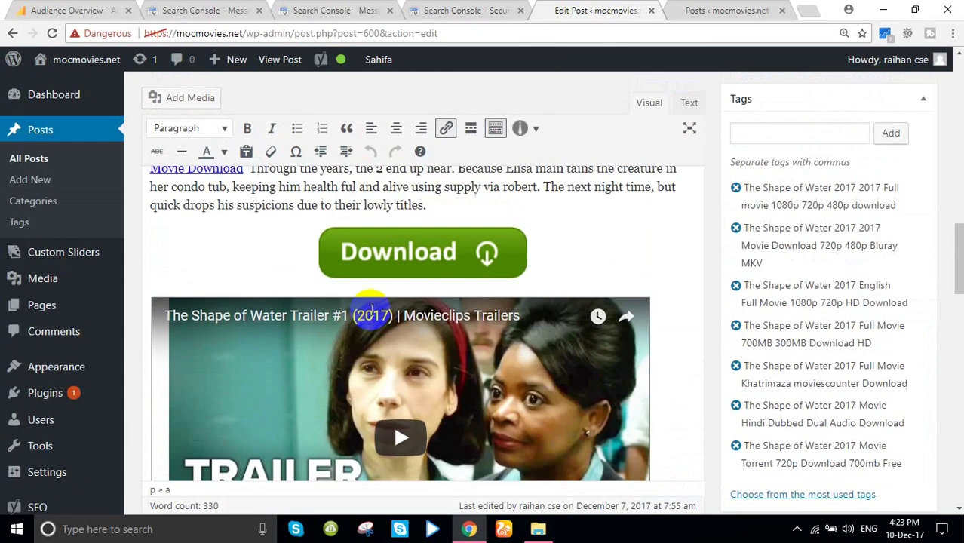
scroll(370, 309, "up", 6)
scroll(323, 338, "up", 3)
scroll(241, 387, "down", 1)
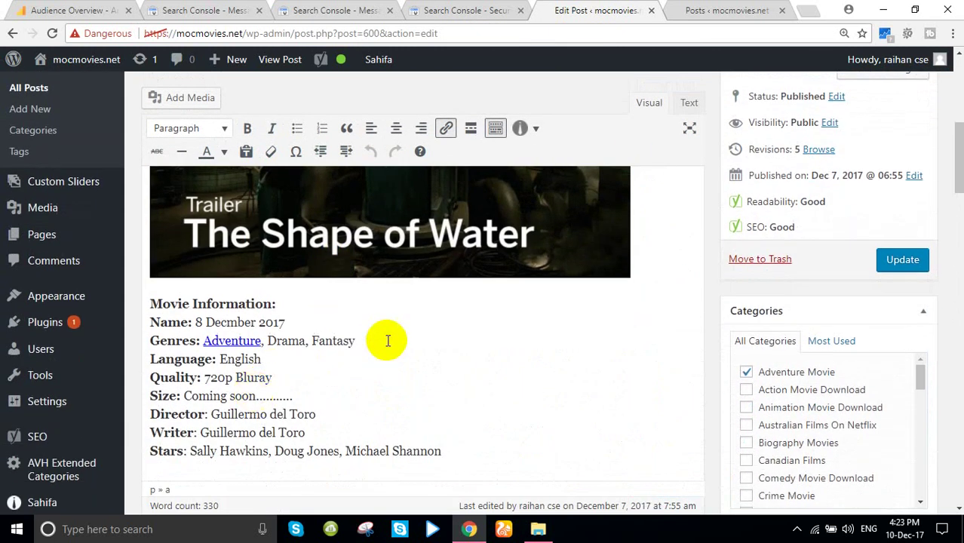
scroll(388, 337, "down", 4)
scroll(390, 337, "down", 3)
scroll(499, 260, "down", 1)
scroll(381, 353, "down", 2)
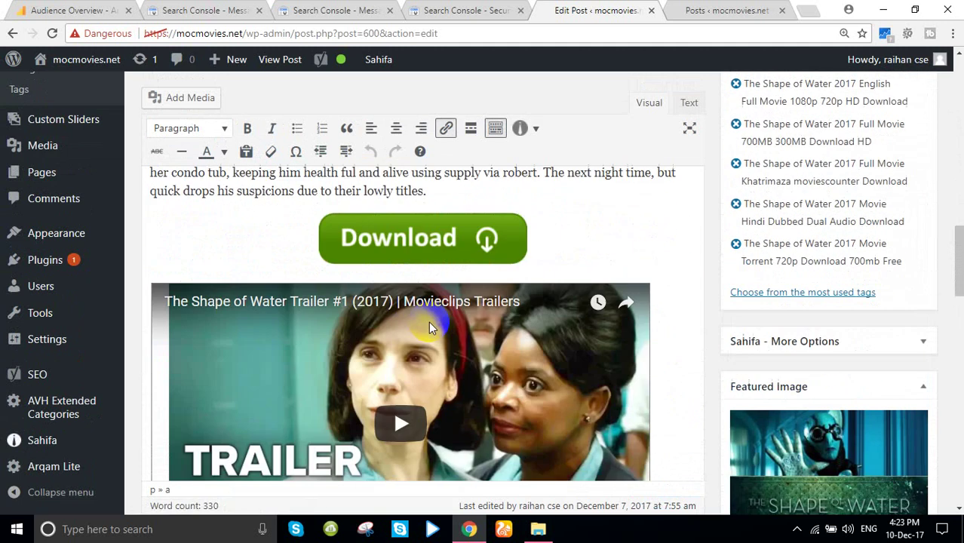
scroll(429, 321, "down", 1)
scroll(455, 343, "down", 1)
scroll(504, 304, "down", 1)
scroll(584, 289, "up", 2)
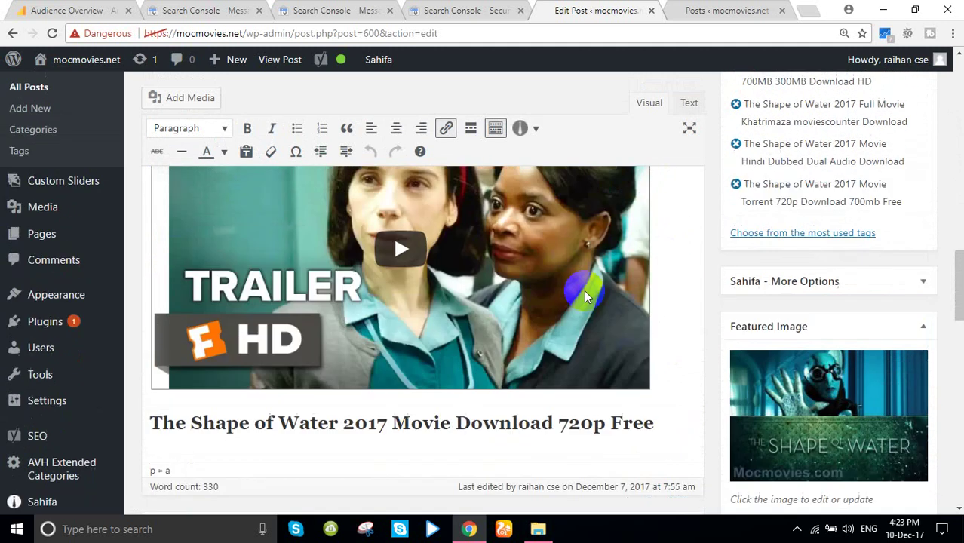
scroll(613, 279, "up", 2)
Step: Remove the YouTube trailer embed and the blank line below the Download button
left_click(672, 258)
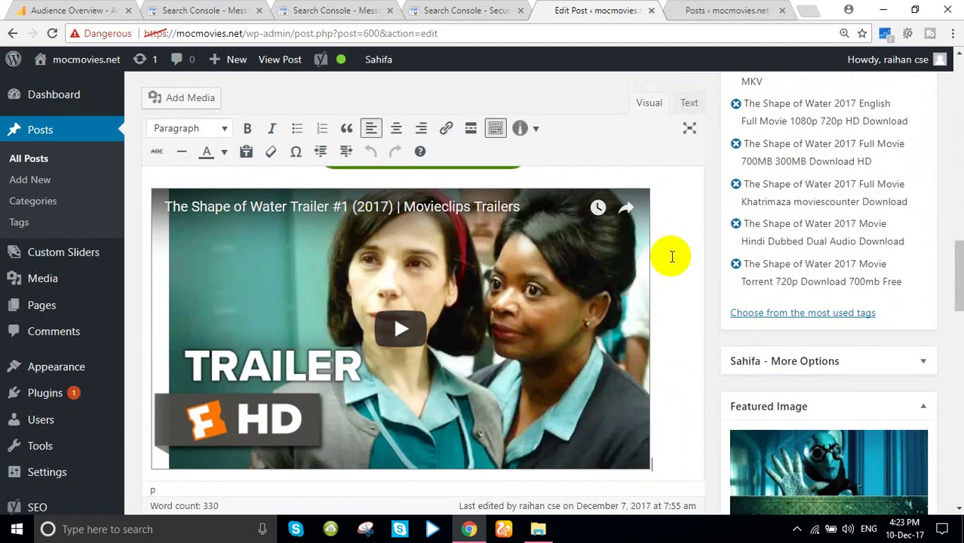
key("BackSpace")
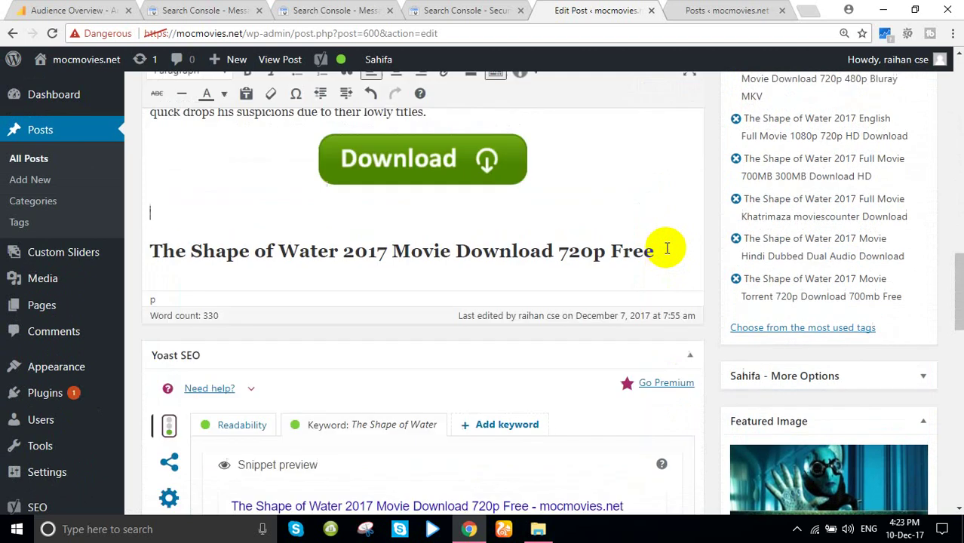
key("BackSpace")
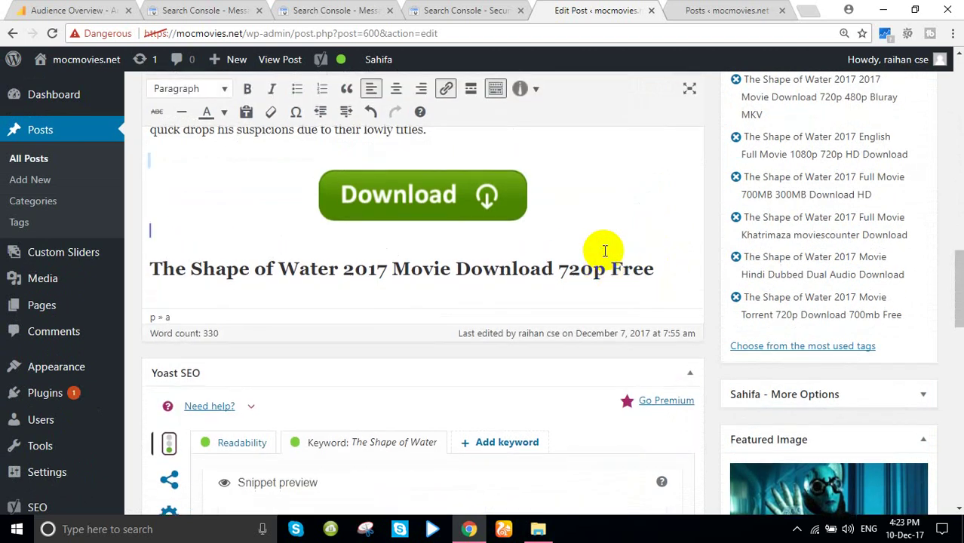
scroll(410, 366, "down", 3)
scroll(345, 390, "down", 3)
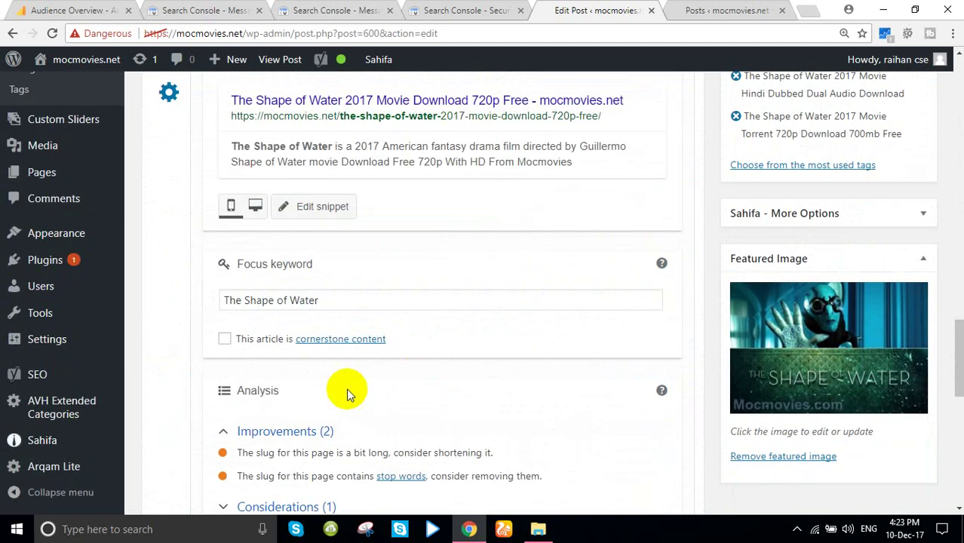
scroll(340, 287, "down", 2)
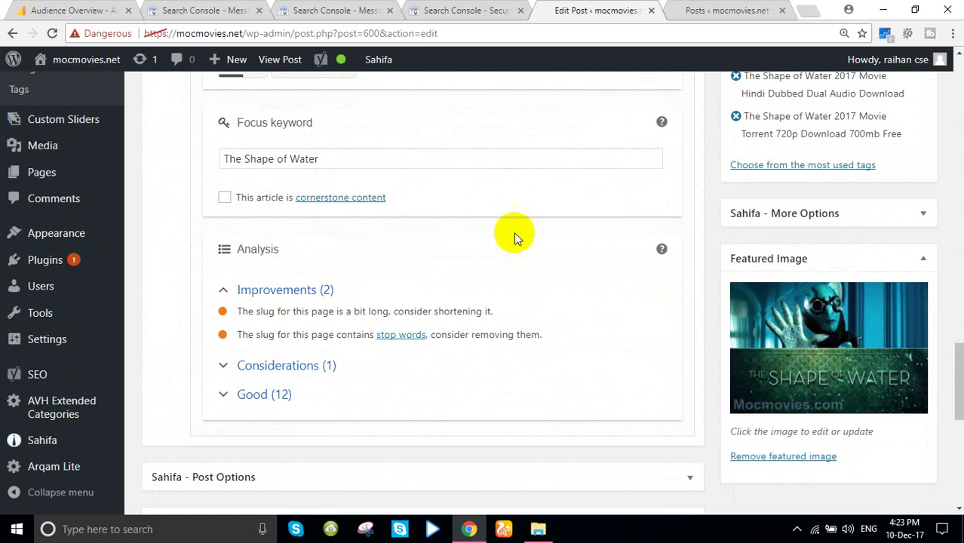
scroll(702, 308, "up", 3)
scroll(818, 243, "up", 6)
scroll(807, 255, "up", 2)
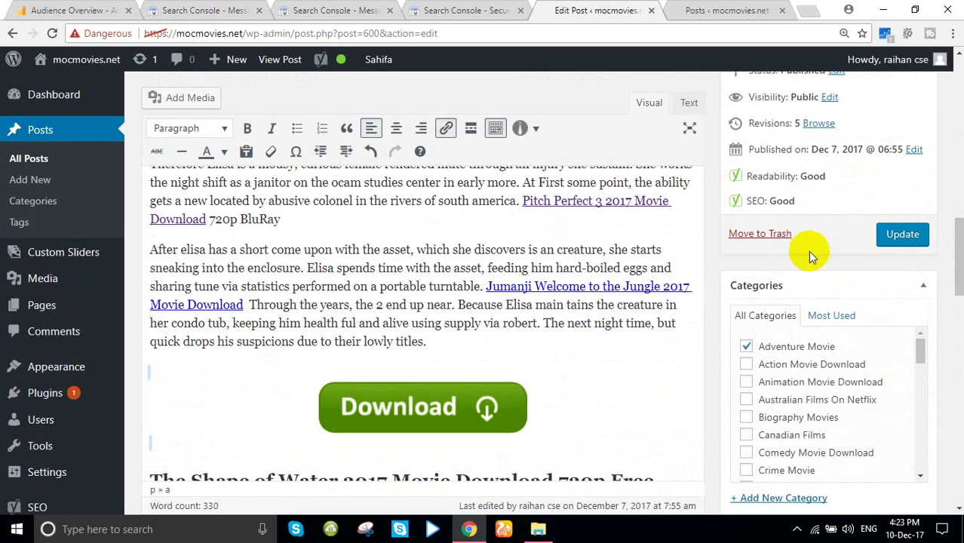
Step: Change the post's publish date to Dec 10, 2017 @ 08:24
left_click(914, 150)
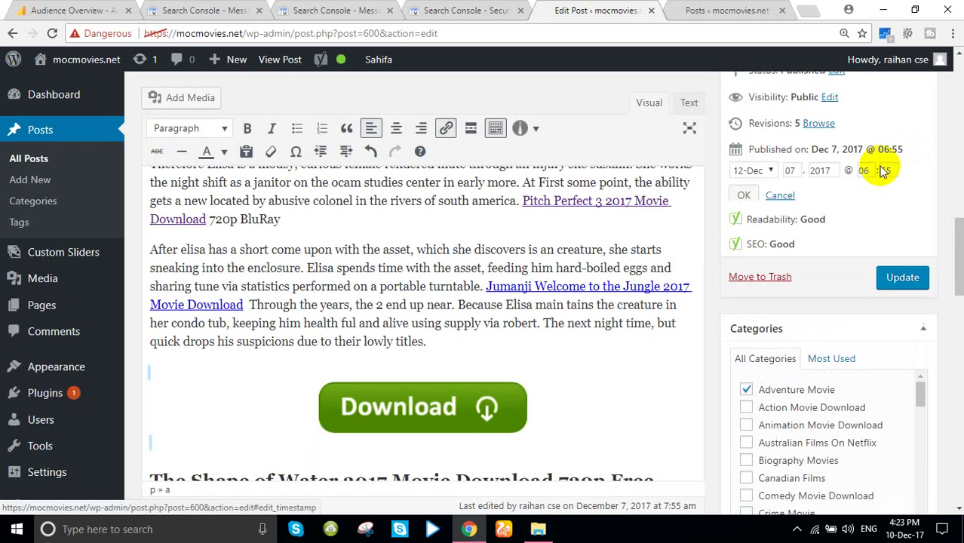
left_click(790, 171)
left_click_drag(771, 174, 766, 179)
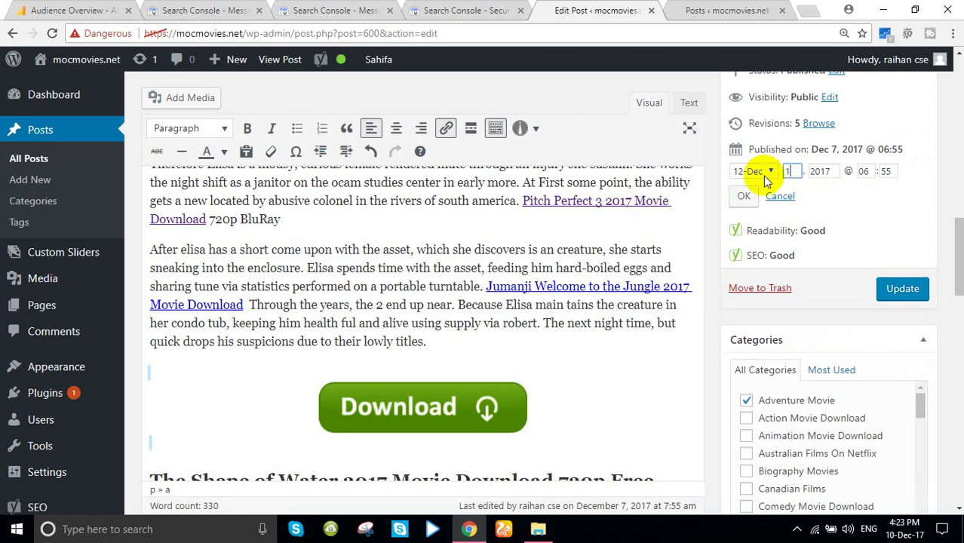
type("0")
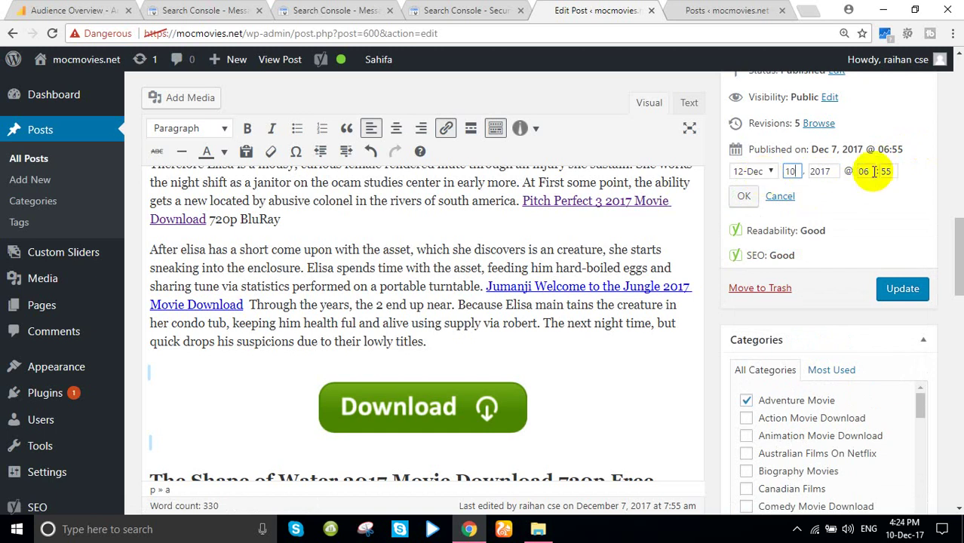
left_click_drag(869, 171, 842, 173)
type("8")
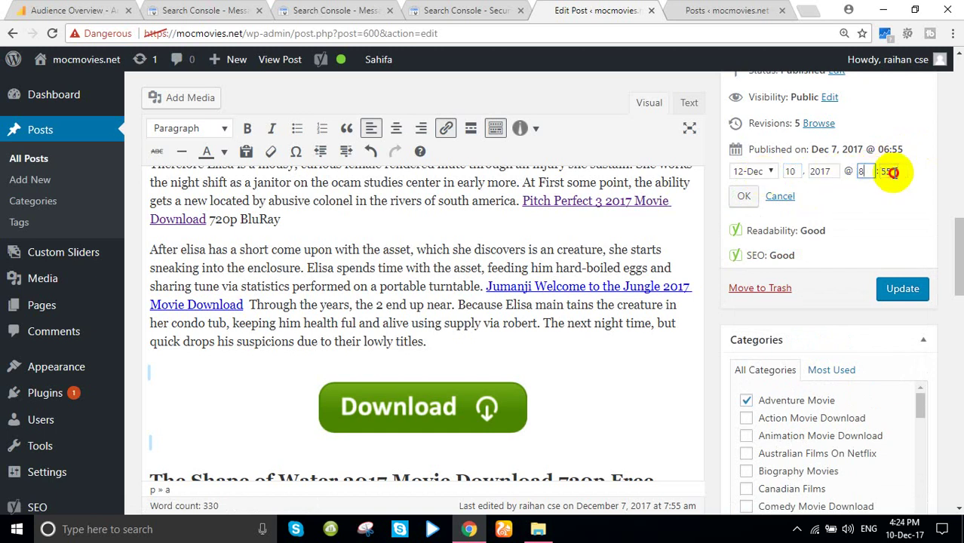
left_click_drag(892, 173, 864, 172)
type("24")
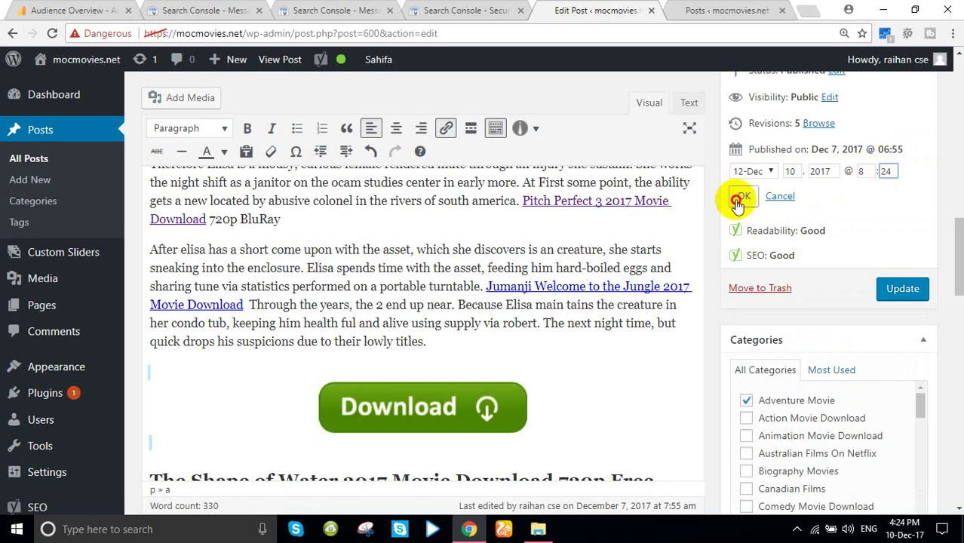
left_click(743, 197)
Step: Update the post to save the new publish date
left_click(907, 244)
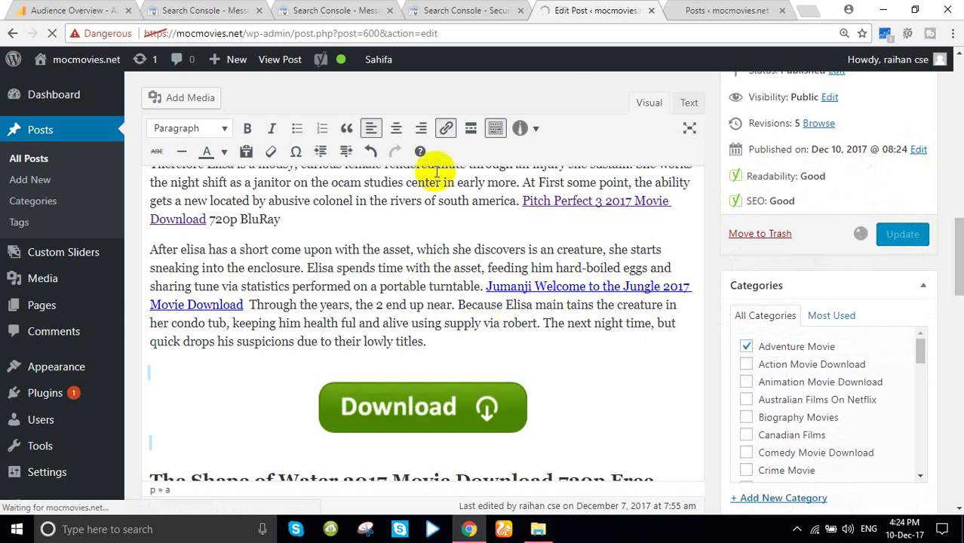
scroll(387, 252, "up", 10)
scroll(436, 248, "up", 5)
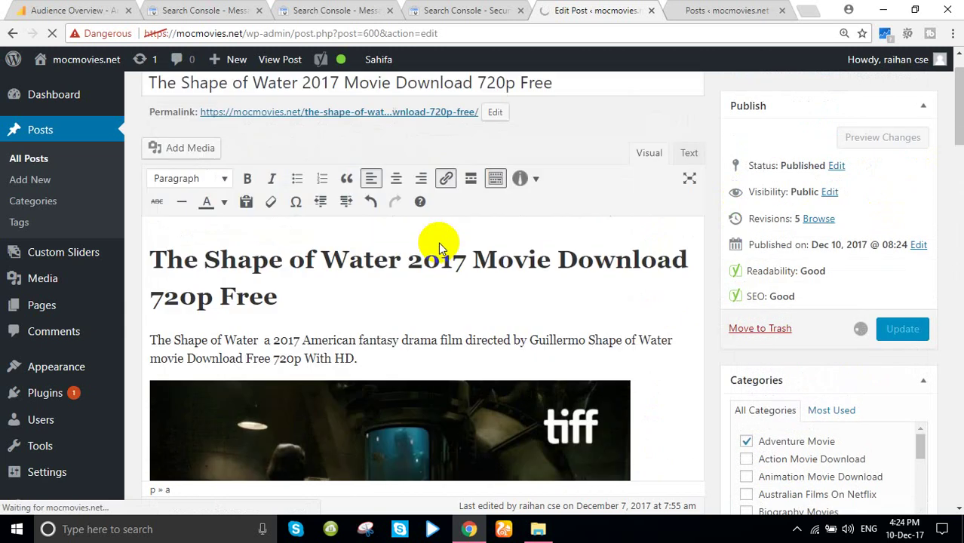
scroll(439, 248, "up", 1)
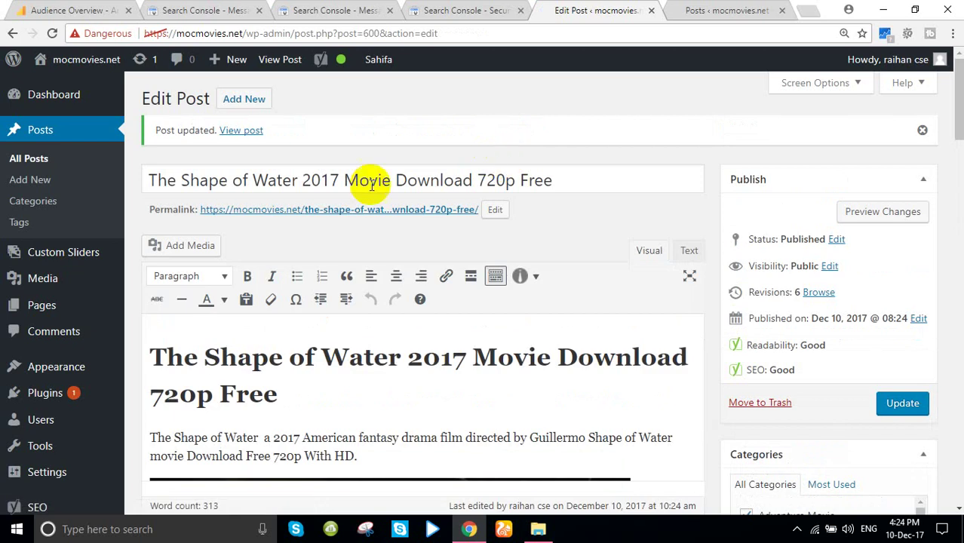
left_click(249, 133)
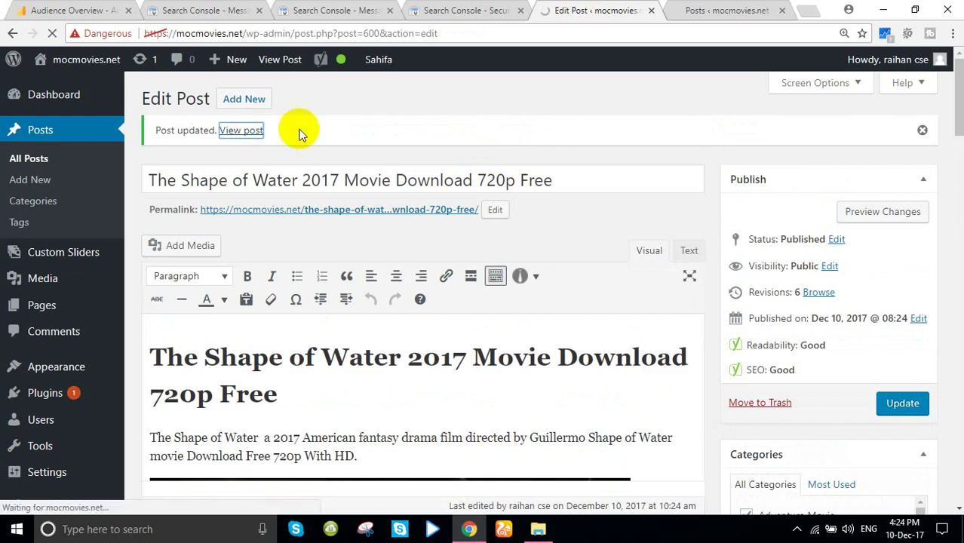
left_click(464, 11)
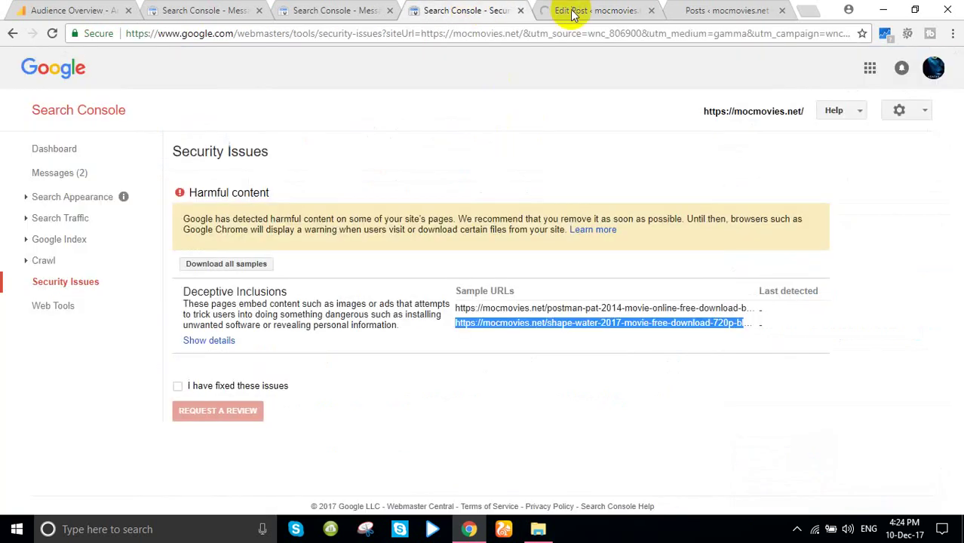
left_click(577, 14)
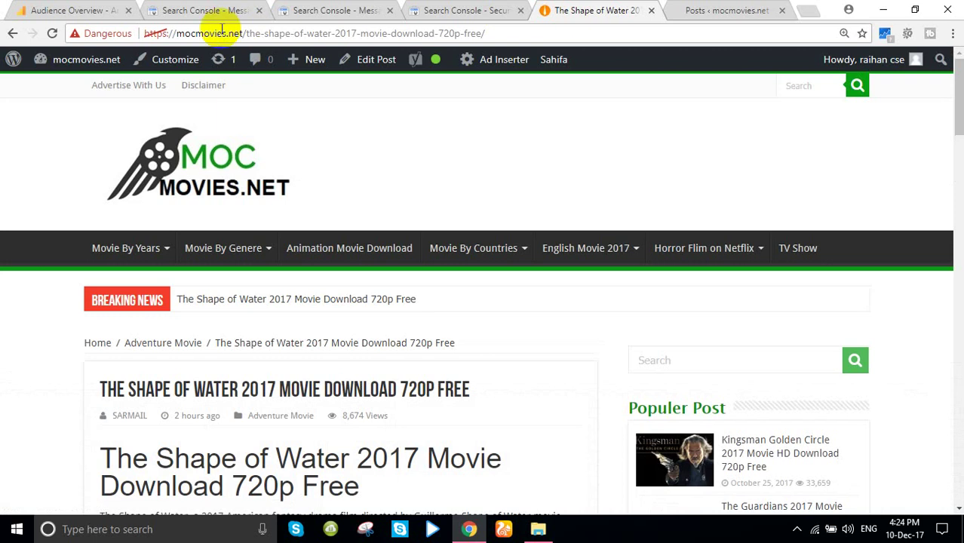
left_click(460, 11)
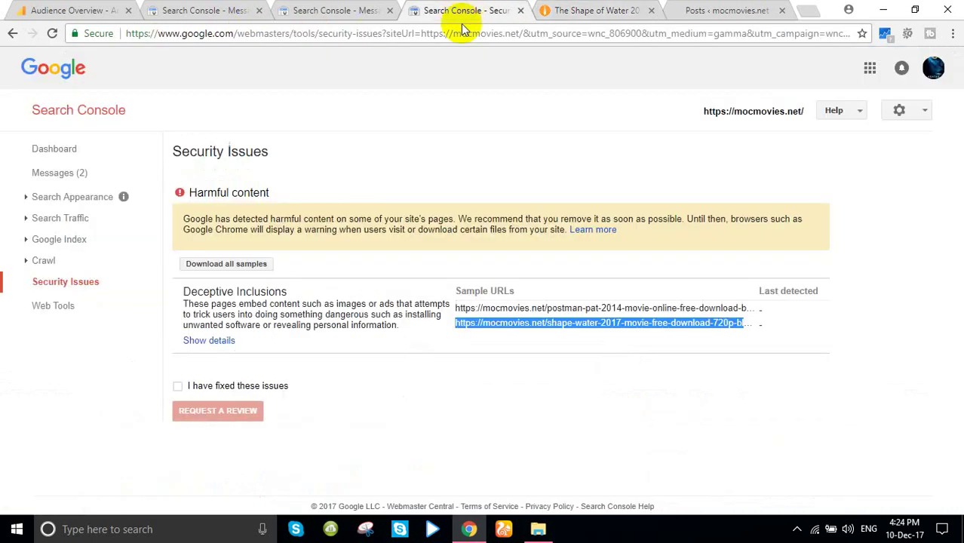
left_click(547, 14)
left_click(381, 60)
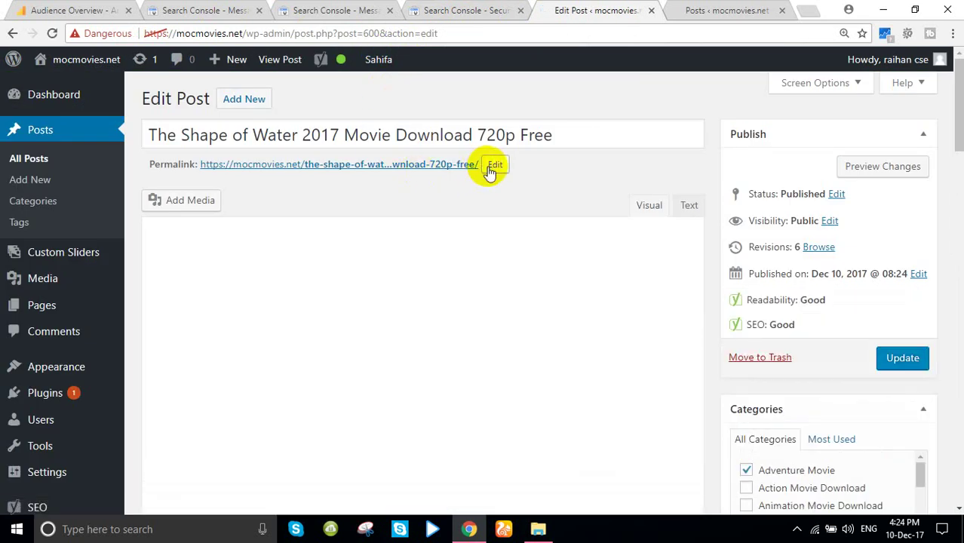
Step: Set the slug to end in free123, retitle the post '...720p Bluray', and update it
left_click(494, 166)
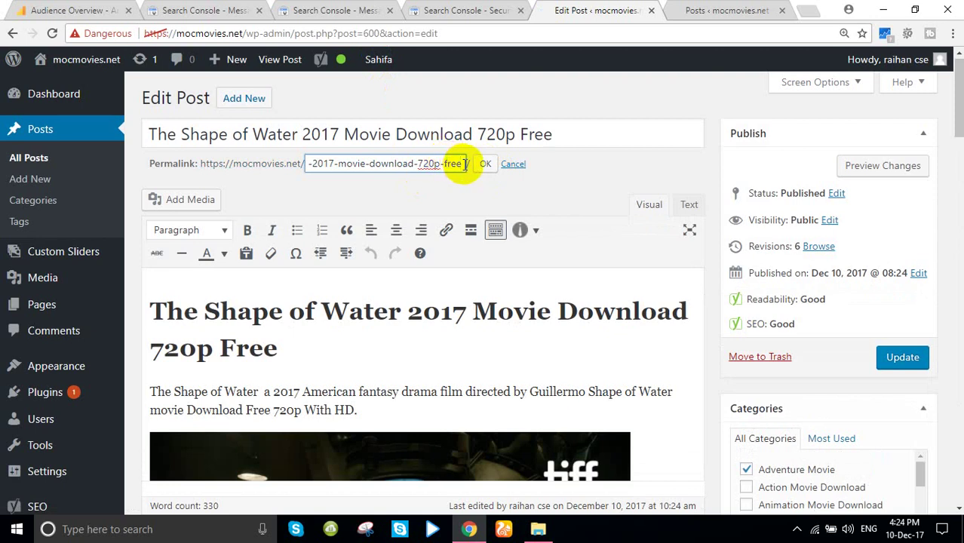
left_click(482, 168)
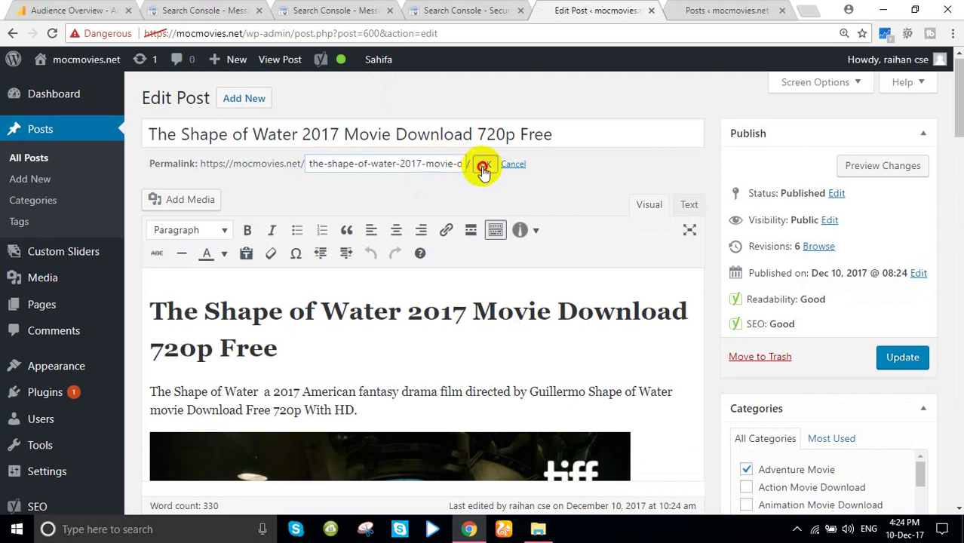
left_click(558, 137)
left_click_drag(522, 133, 587, 133)
type("Bluray")
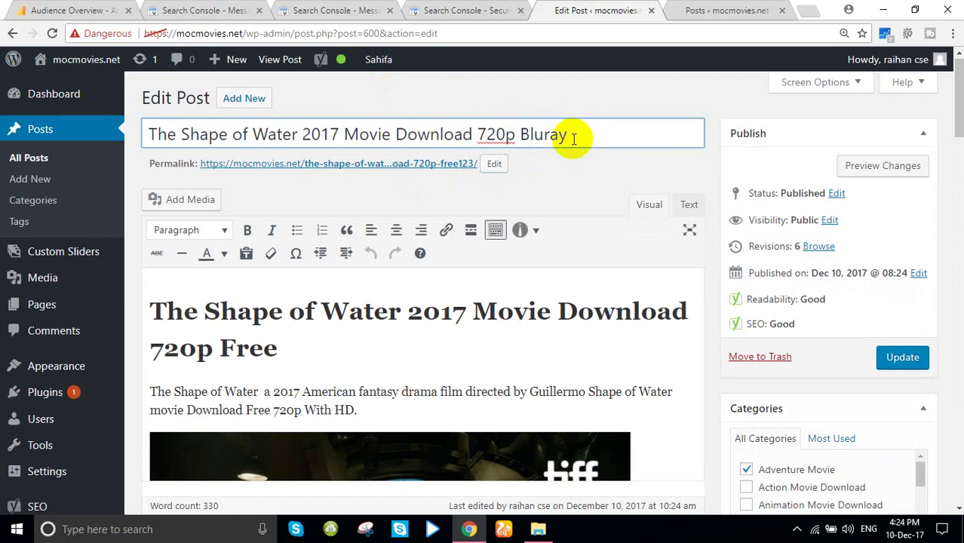
left_click(902, 357)
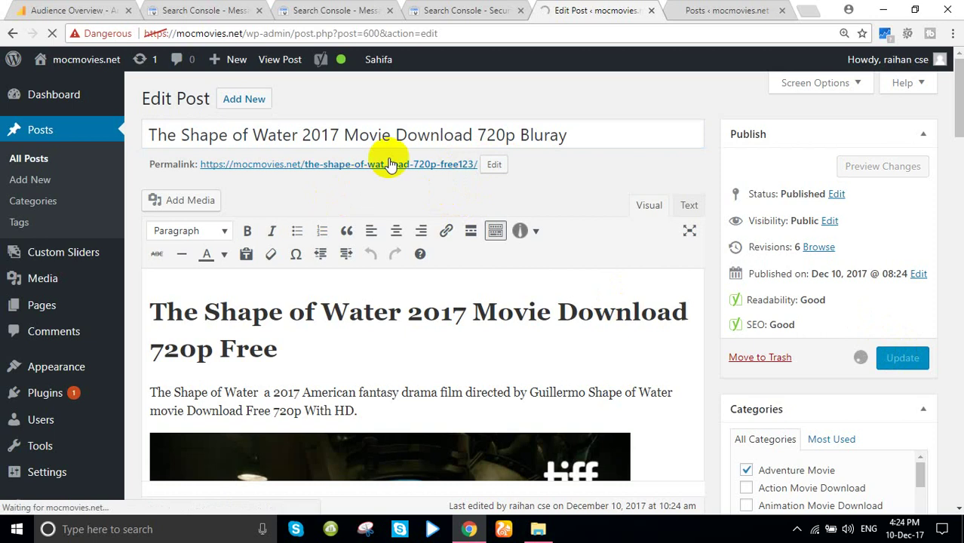
left_click(456, 10)
left_click(562, 11)
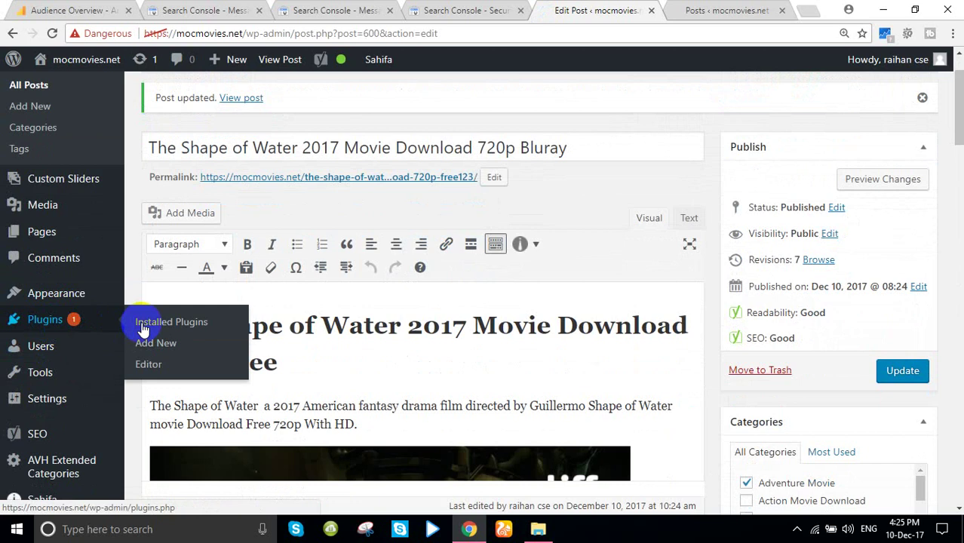
Step: Deactivate the Ad Inserter plugin from WordPress's Installed Plugins list
left_click(165, 322)
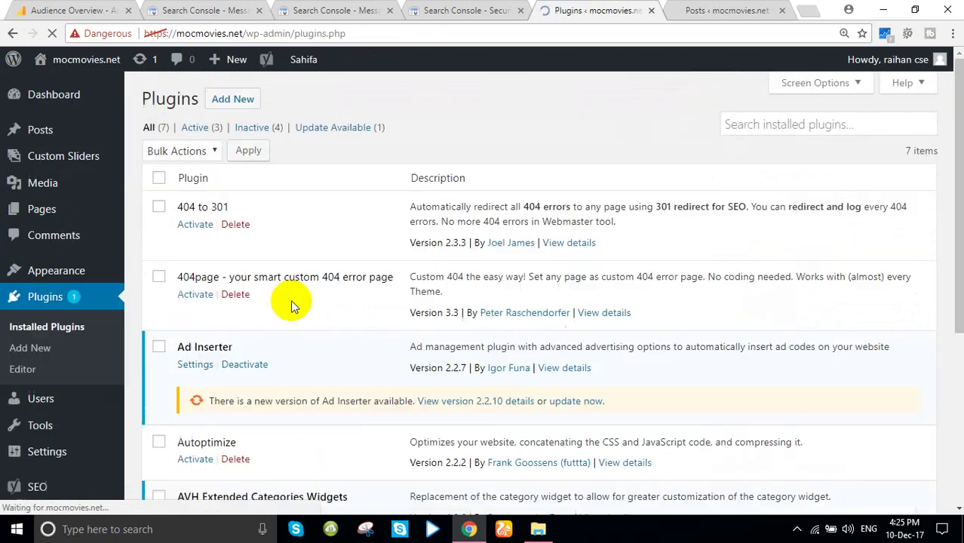
scroll(232, 237, "down", 2)
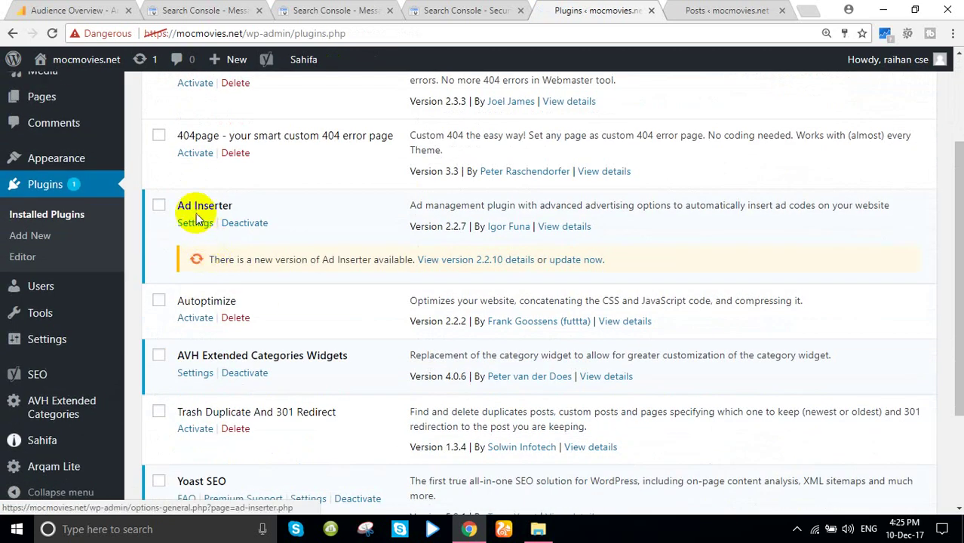
left_click(246, 223)
Step: Return to the Search Console Security Issues report showing both flagged sample URLs
right_click(106, 62)
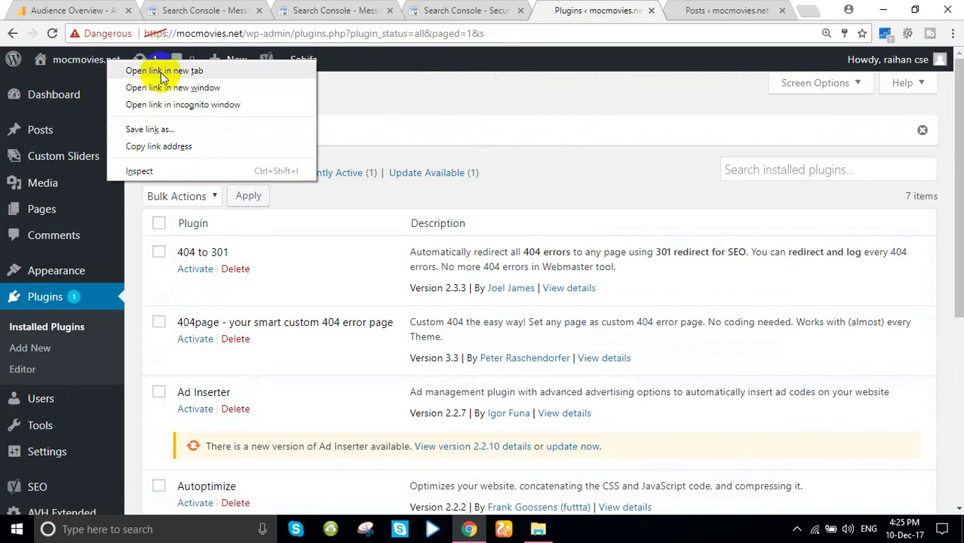
scroll(418, 264, "down", 3)
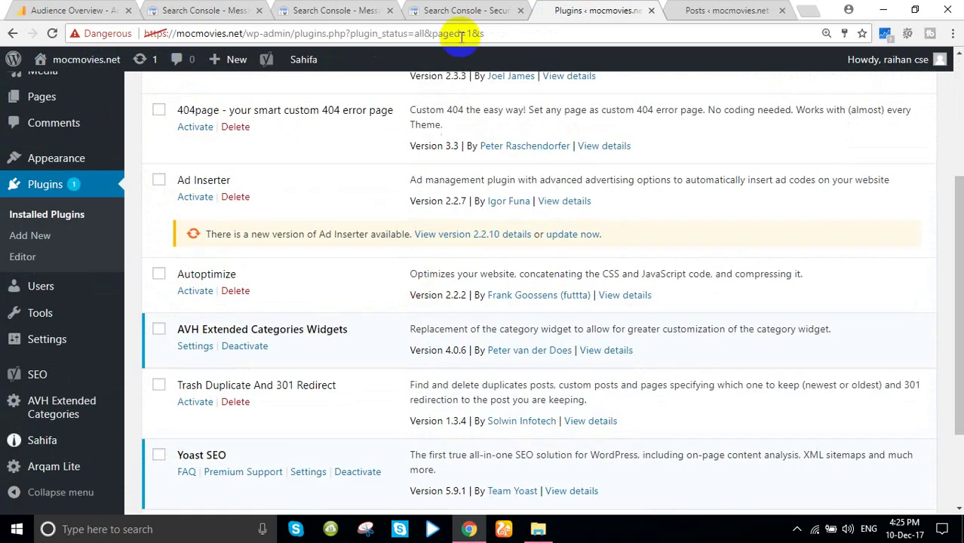
left_click(445, 9)
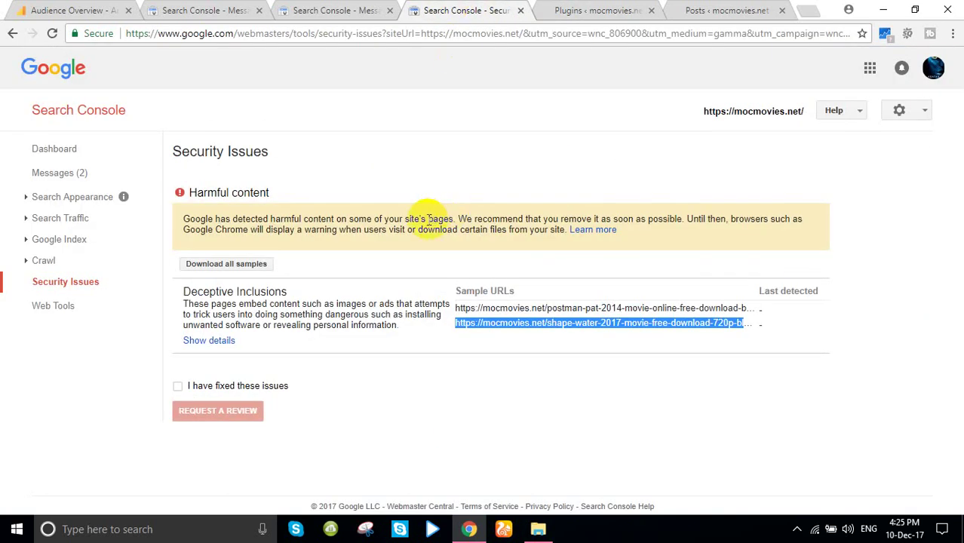
Step: Mark the issues as fixed, open the review request form, and bring up the File --Needed folder
left_click(179, 385)
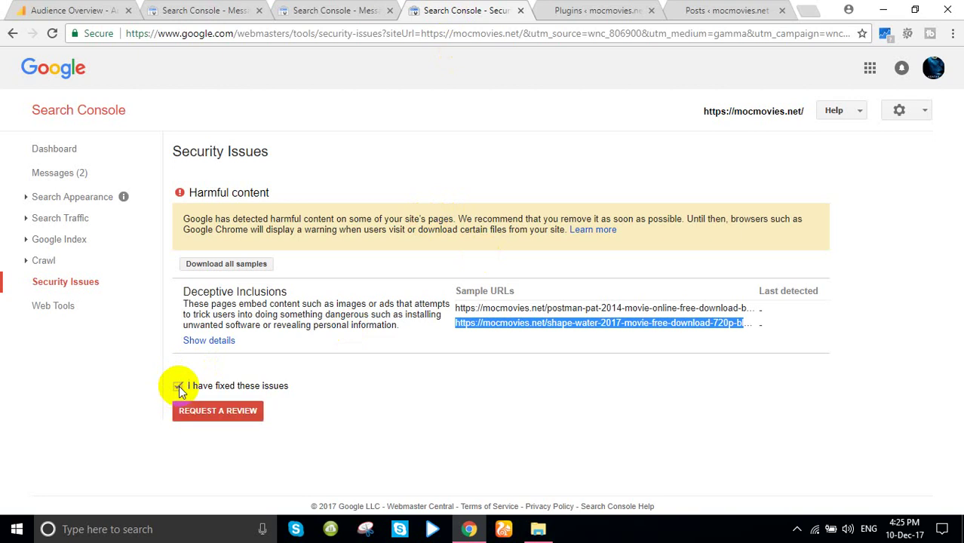
left_click(229, 412)
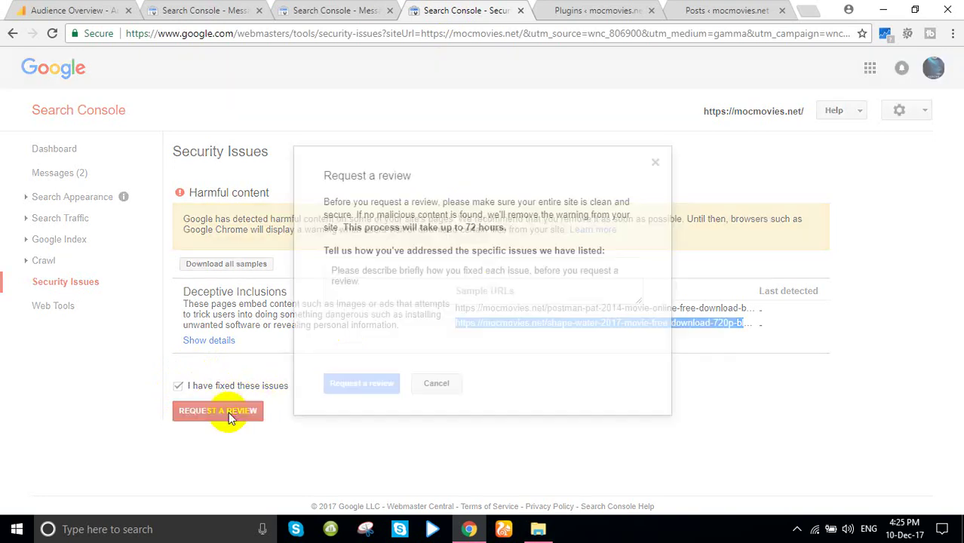
left_click(345, 281)
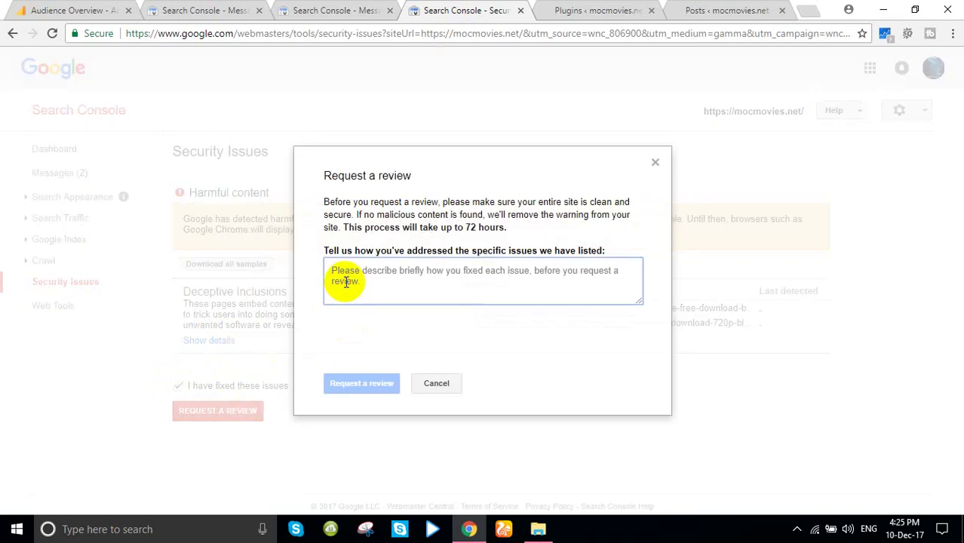
left_click(538, 529)
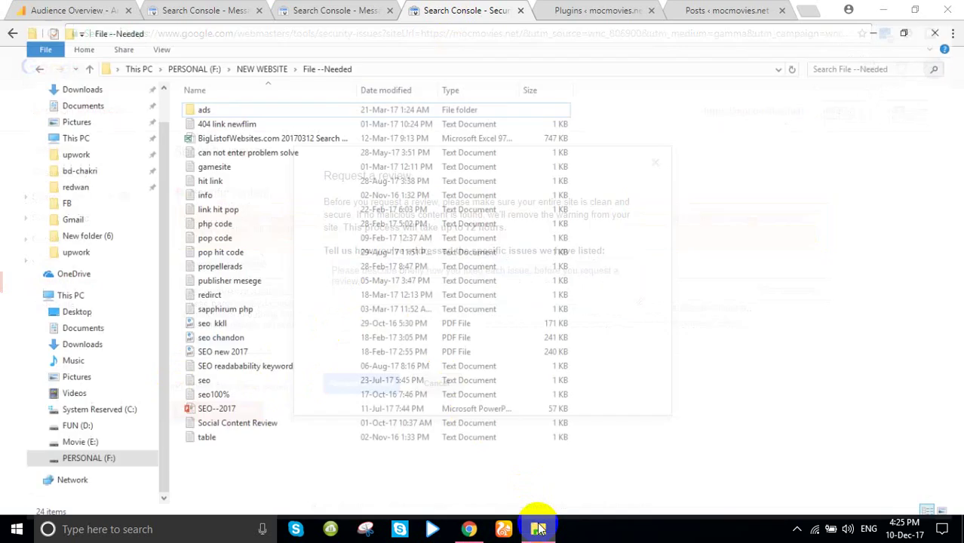
Step: Copy the first paragraph of the Social Content Review note, then close it and return to Chrome
double_click(245, 415)
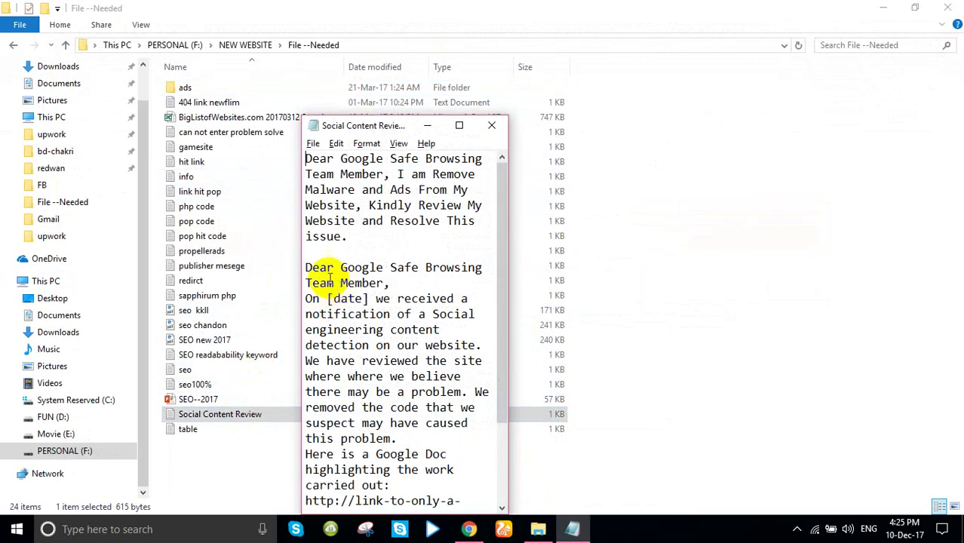
left_click_drag(349, 236, 301, 148)
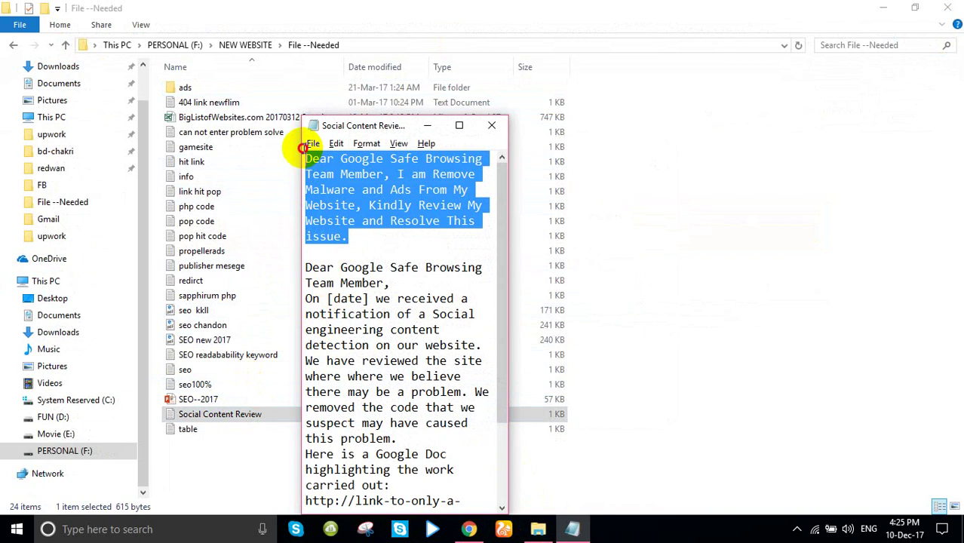
left_click(491, 126)
left_click(467, 528)
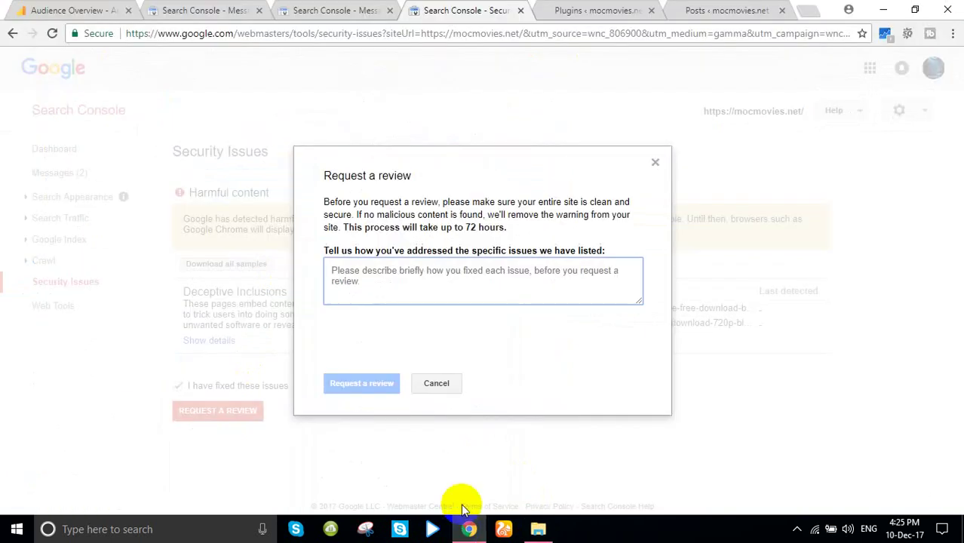
Step: Paste the note paragraph as the explanation, submit the review request, and open Messages
type("Dear Google Safe Browsing Team Member, I am Remove Malware and Ads From My Website, Kindly Review My Website and Resolve This issue.")
left_click(371, 386)
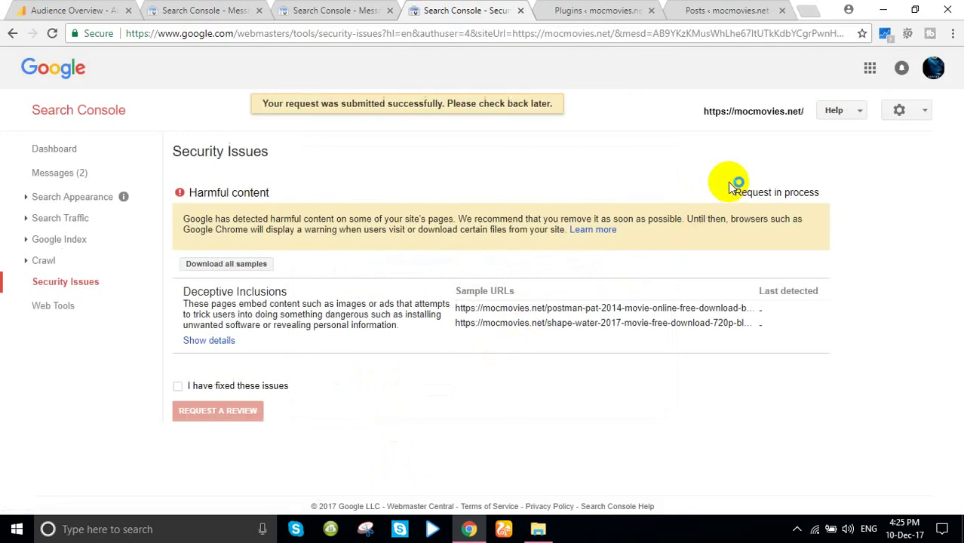
left_click(88, 176)
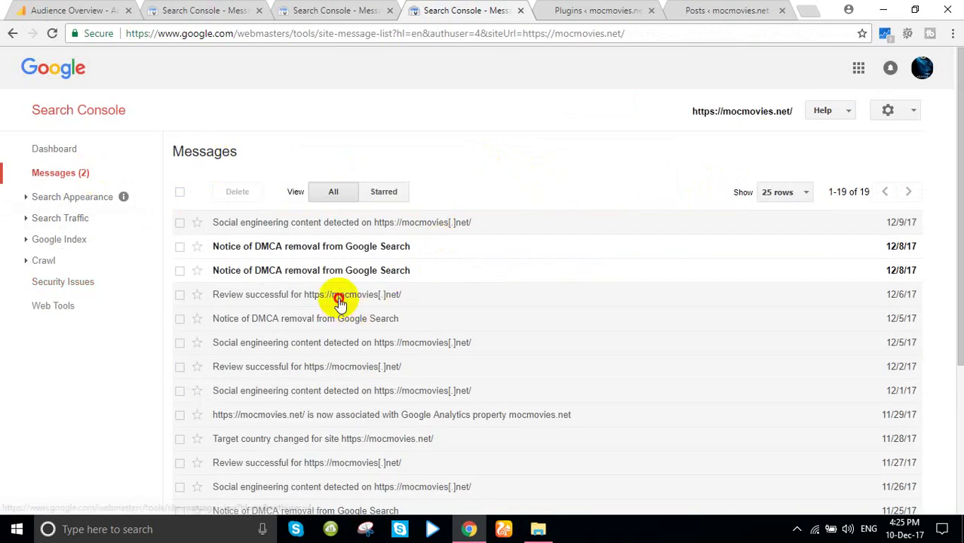
Step: Read the December 6, 2017 'Review successful' message for mocmovies.net
left_click(288, 300)
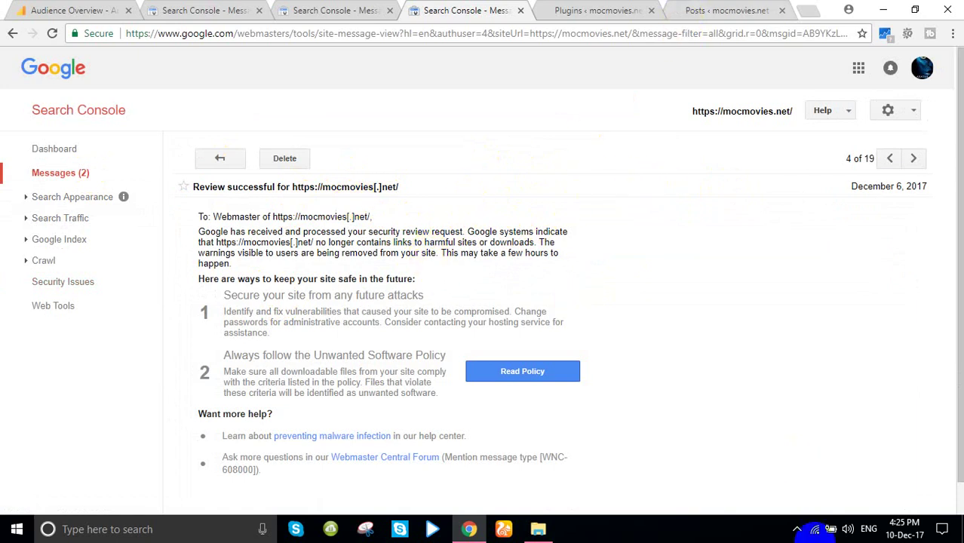
left_click(798, 530)
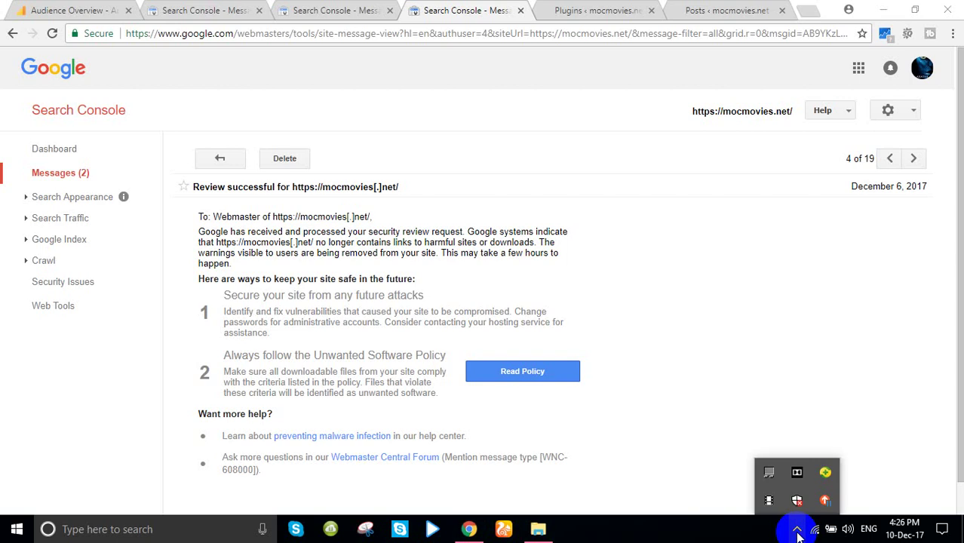